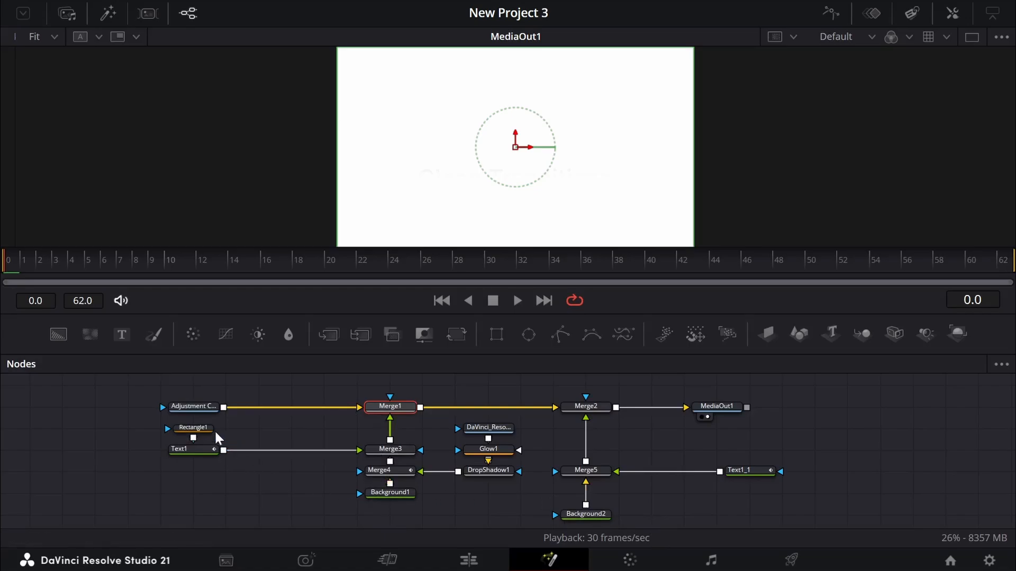
Examine the first clip's Fusion node tree and play its Clean Transitions text and logo animation.
{"action": "left_click", "coordinate": [203, 430]}
{"action": "left_click", "coordinate": [204, 450]}
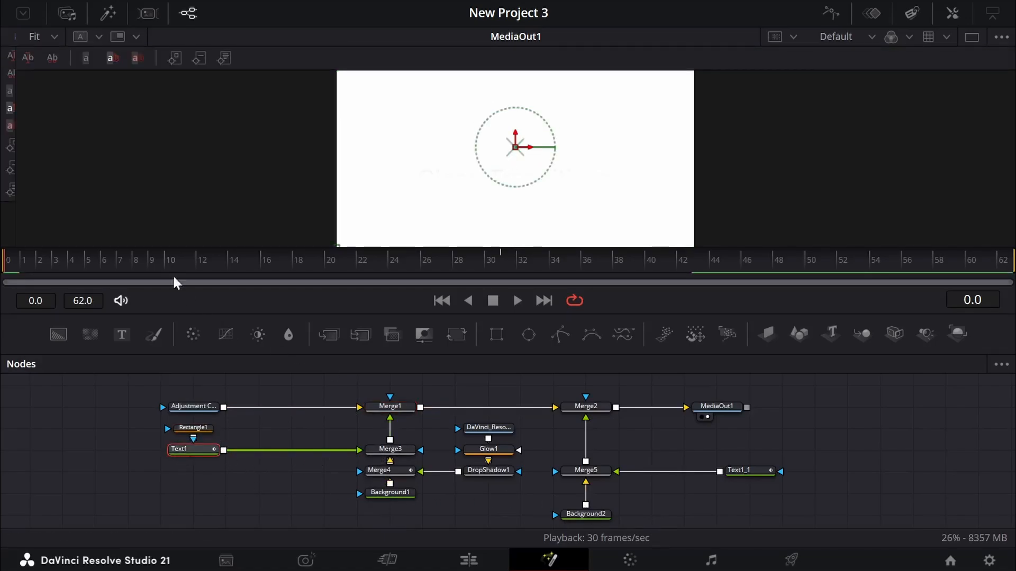
{"action": "left_click_drag", "start_coordinate": [74, 262], "coordinate": [181, 275]}
{"action": "key", "text": "space"}
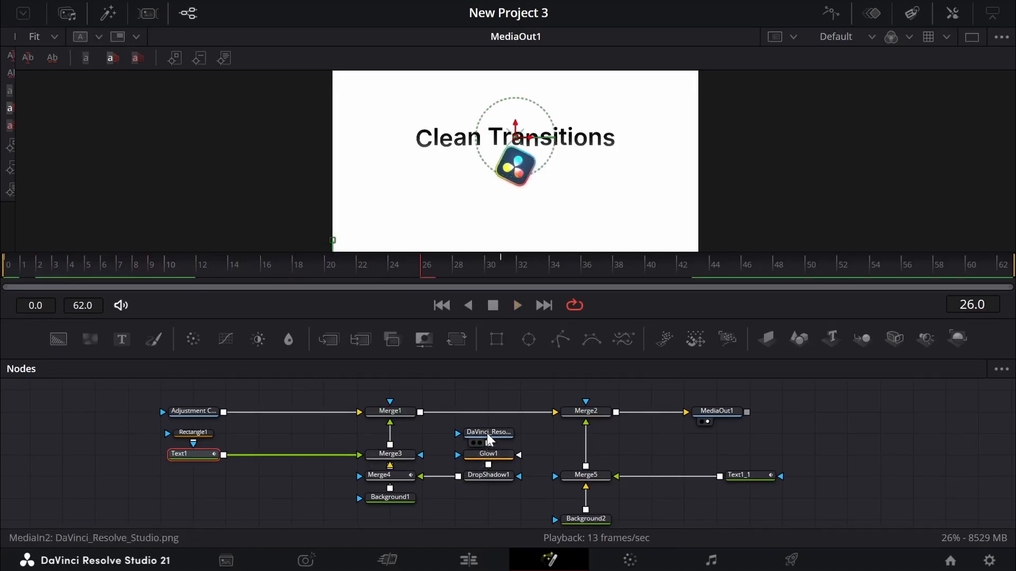
{"action": "left_click_drag", "start_coordinate": [483, 522], "coordinate": [501, 417]}
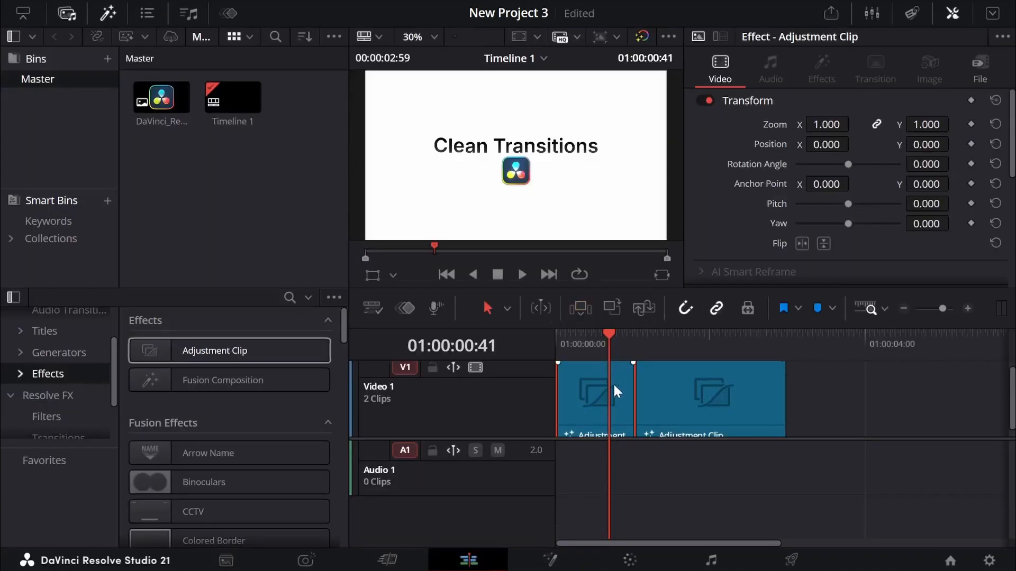
Play the timeline, inspect the second adjustment clip's composition on the Fusion page, and return to the Edit page.
{"action": "key", "text": "space"}
{"action": "key", "text": "space"}
{"action": "right_click", "coordinate": [689, 392]}
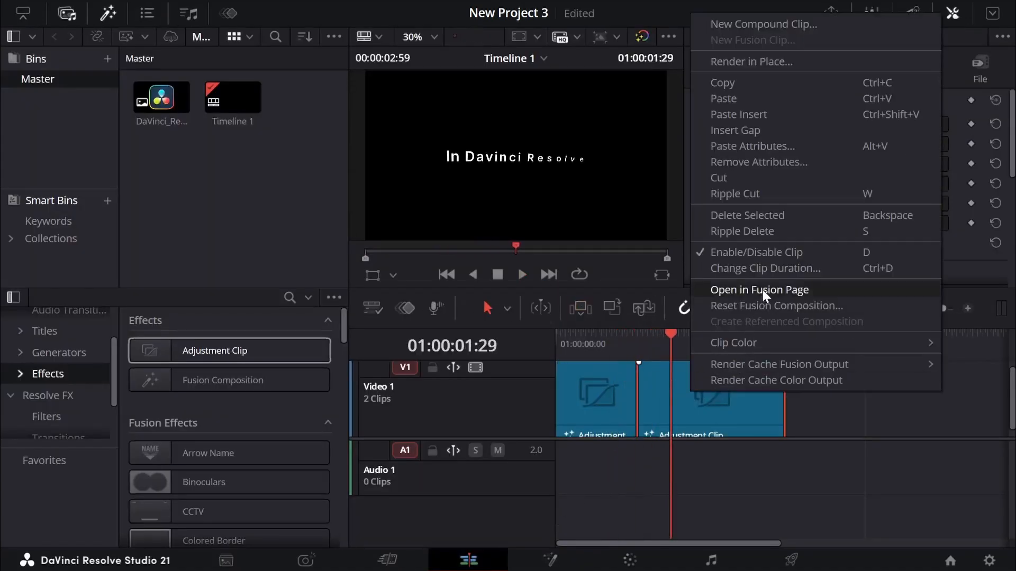
{"action": "left_click", "coordinate": [763, 293]}
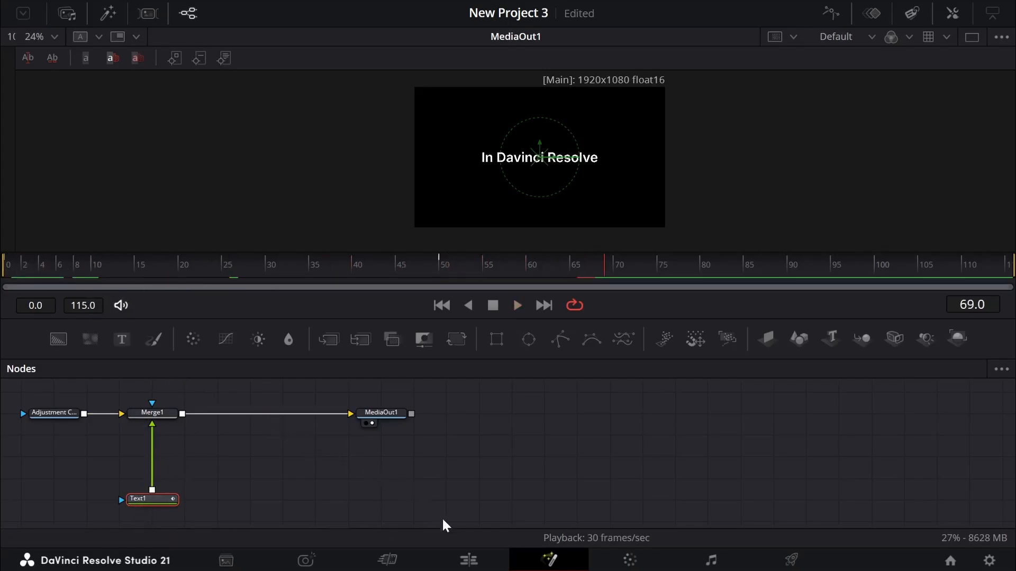
{"action": "left_click", "coordinate": [493, 551]}
Select the first adjustment clip and add a Position keyframe at 01:00:00:45, once its text and logo have settled.
{"action": "left_click", "coordinate": [577, 335]}
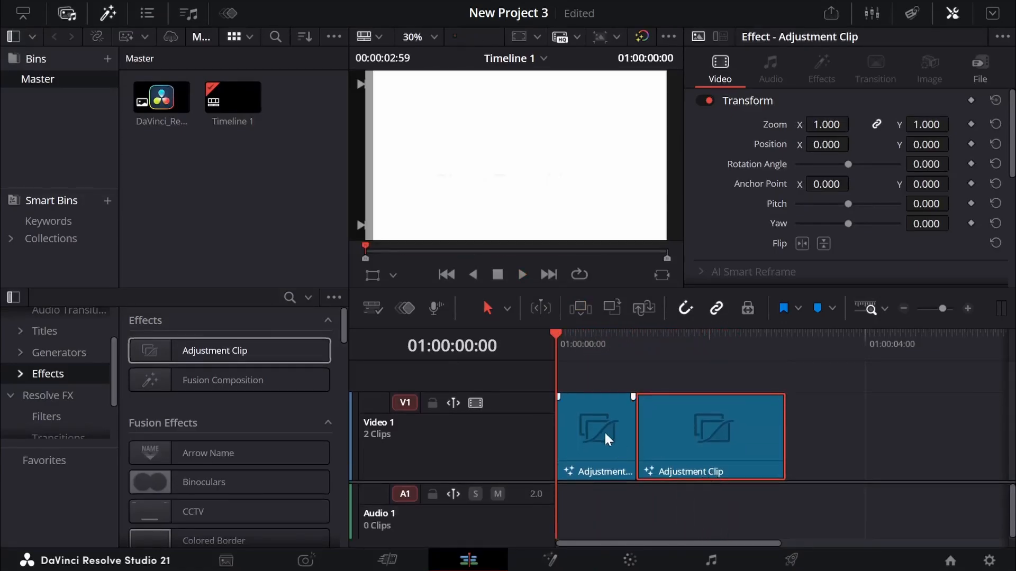
{"action": "left_click", "coordinate": [605, 433]}
{"action": "left_click", "coordinate": [598, 344]}
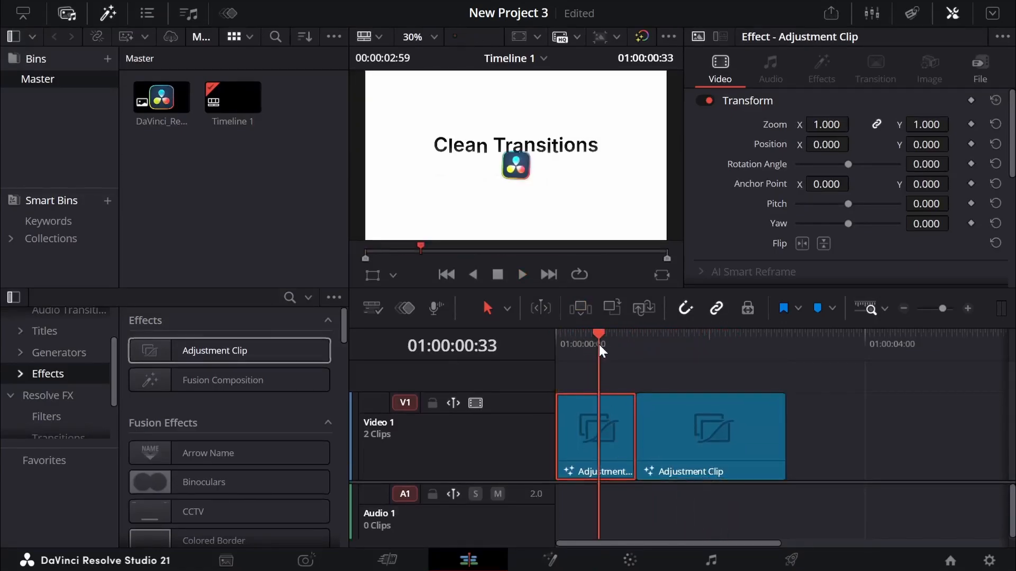
{"action": "key", "text": "space"}
{"action": "mouse_move", "coordinate": [599, 343]}
{"action": "left_mouse_down"}
{"action": "mouse_move", "coordinate": [577, 344]}
{"action": "mouse_move", "coordinate": [614, 344]}
{"action": "left_mouse_up"}
{"action": "key", "text": "space"}
{"action": "key", "text": "space"}
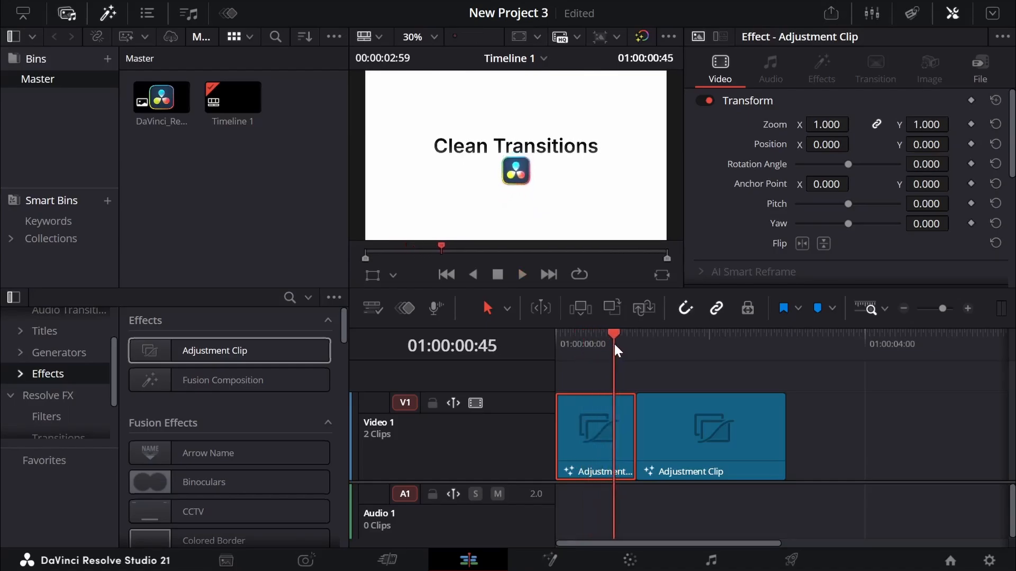
{"action": "left_click", "coordinate": [971, 144]}
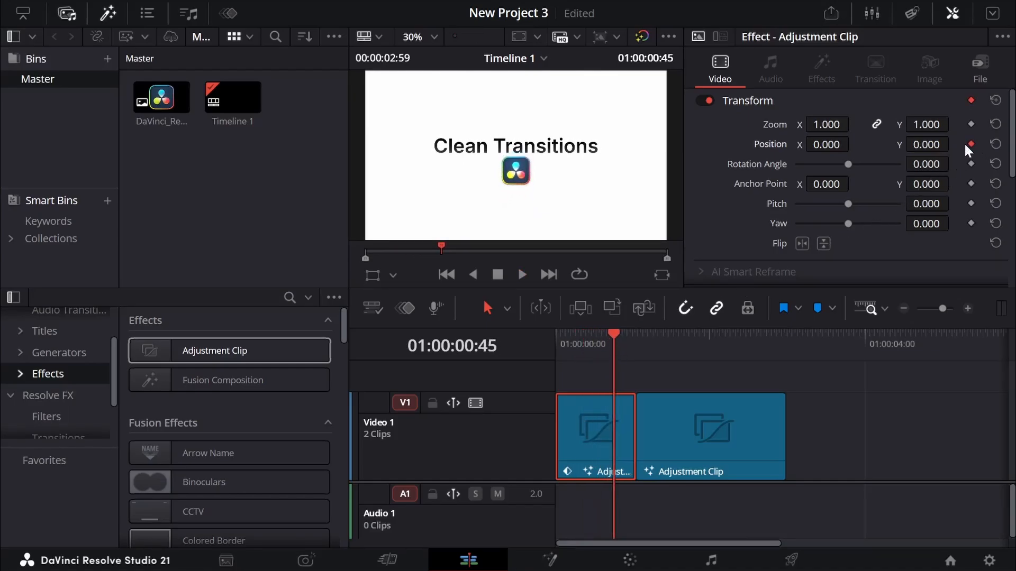
Add a second Position keyframe to the first adjustment clip four frames further on, at 01:00:00:49.
{"action": "left_click", "coordinate": [645, 385]}
{"action": "key", "text": "Right"}
{"action": "key", "text": "Right"}
{"action": "key", "text": "Right"}
{"action": "key", "text": "Right"}
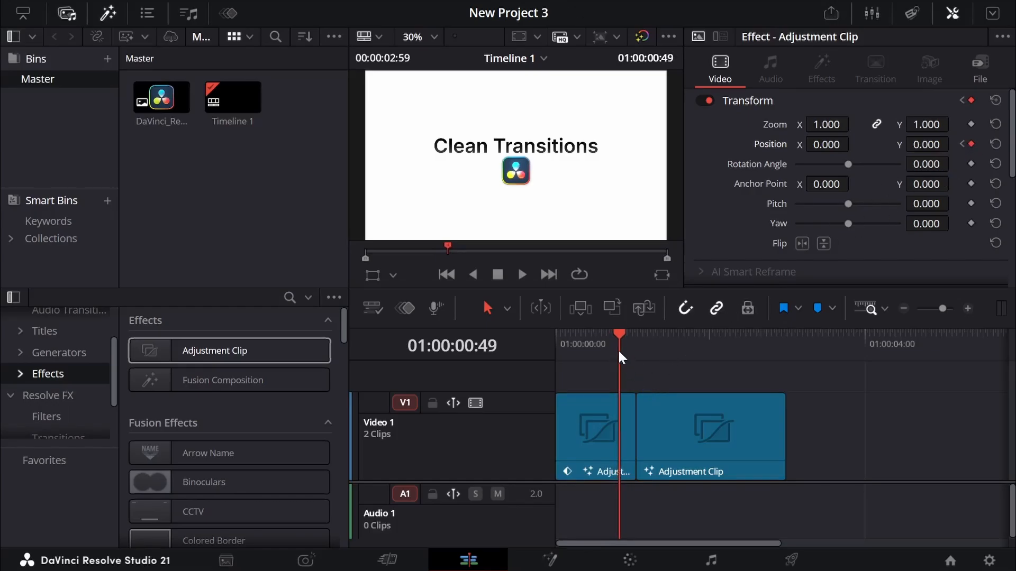
Add a third Position keyframe at the first adjustment clip's end, at 01:00:01:02.
{"action": "left_click_drag", "start_coordinate": [619, 351], "coordinate": [628, 390]}
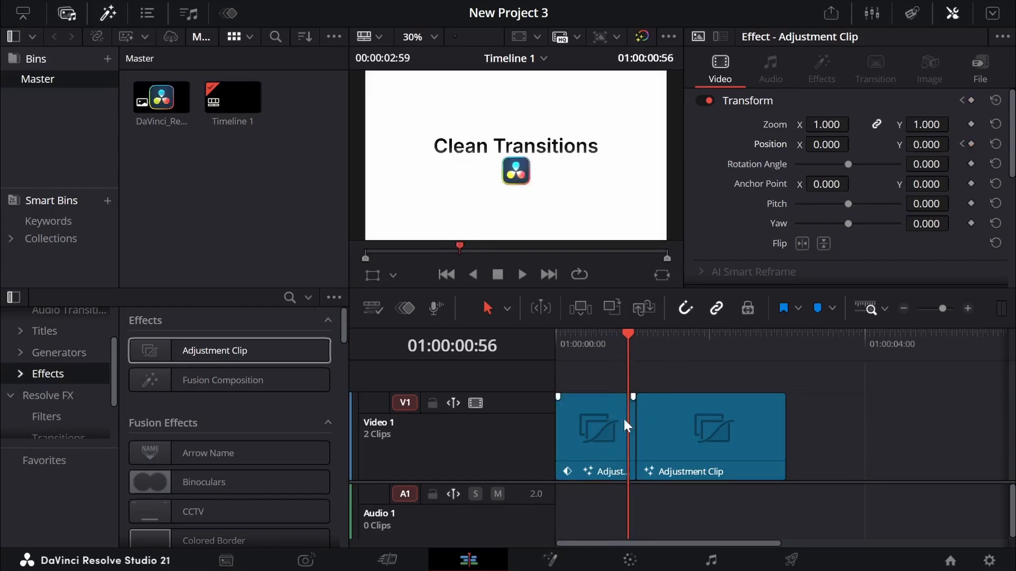
{"action": "left_click", "coordinate": [598, 424]}
{"action": "key", "text": "Right"}
{"action": "key", "text": "Right"}
{"action": "key", "text": "Right"}
{"action": "key", "text": "Right"}
{"action": "key", "text": "Right"}
{"action": "key", "text": "Right"}
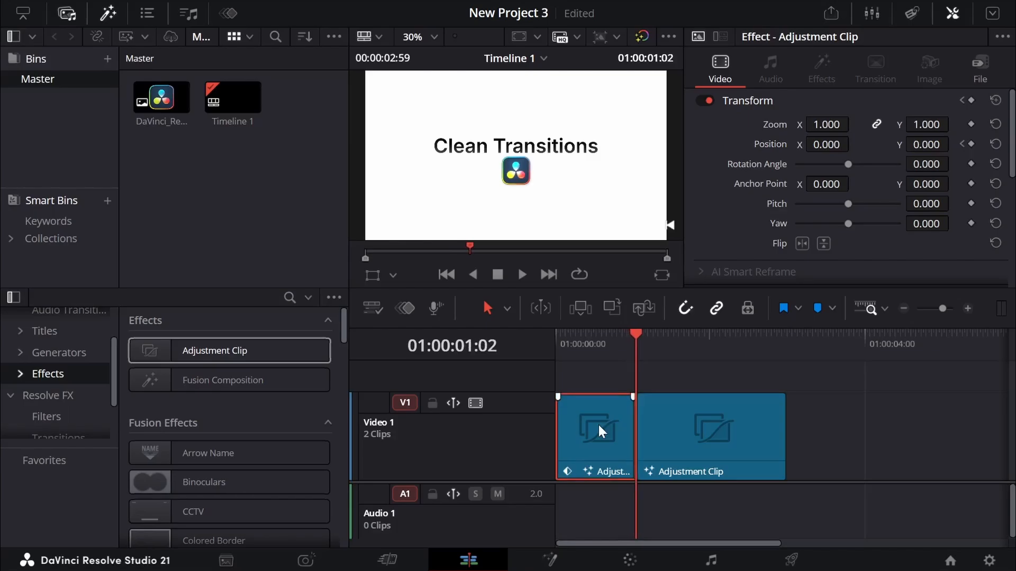
{"action": "left_click", "coordinate": [970, 142]}
Set Position X to -386 on the end keyframe and to 97 on the keyframe at 01:00:00:49.
{"action": "left_click_drag", "start_coordinate": [826, 145], "coordinate": [622, 144]}
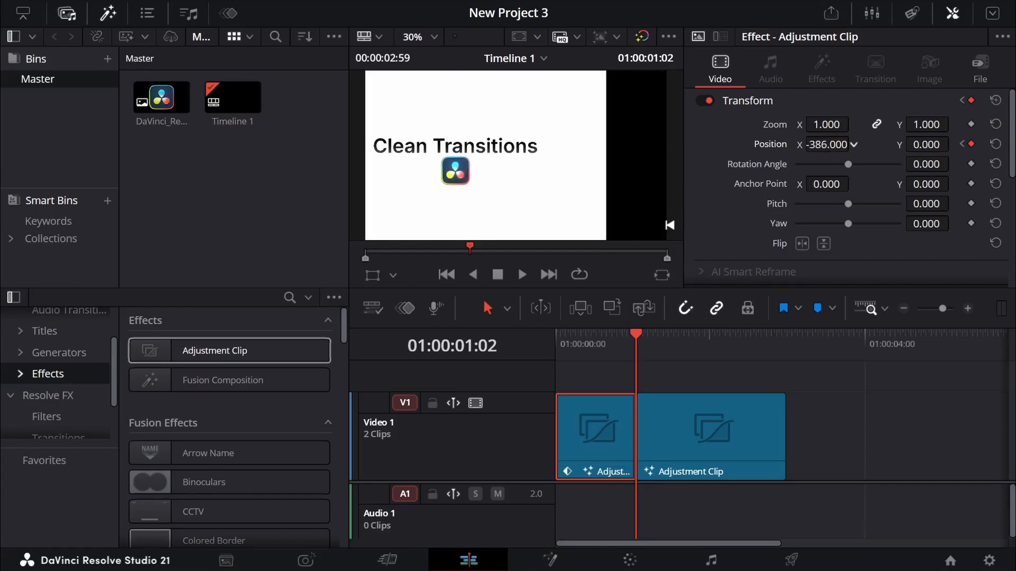
{"action": "left_click", "coordinate": [961, 145]}
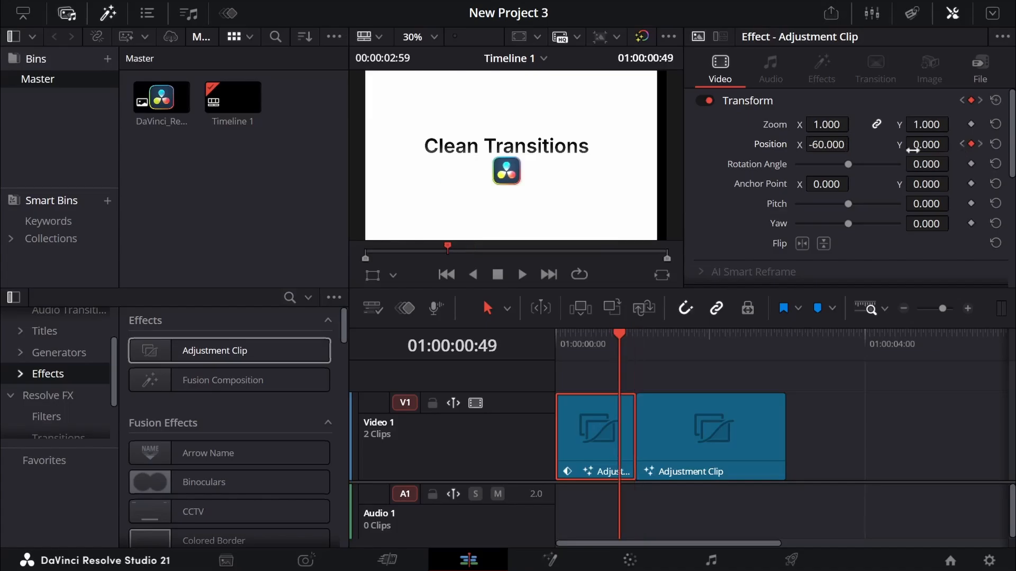
{"action": "left_click_drag", "start_coordinate": [827, 146], "coordinate": [853, 143]}
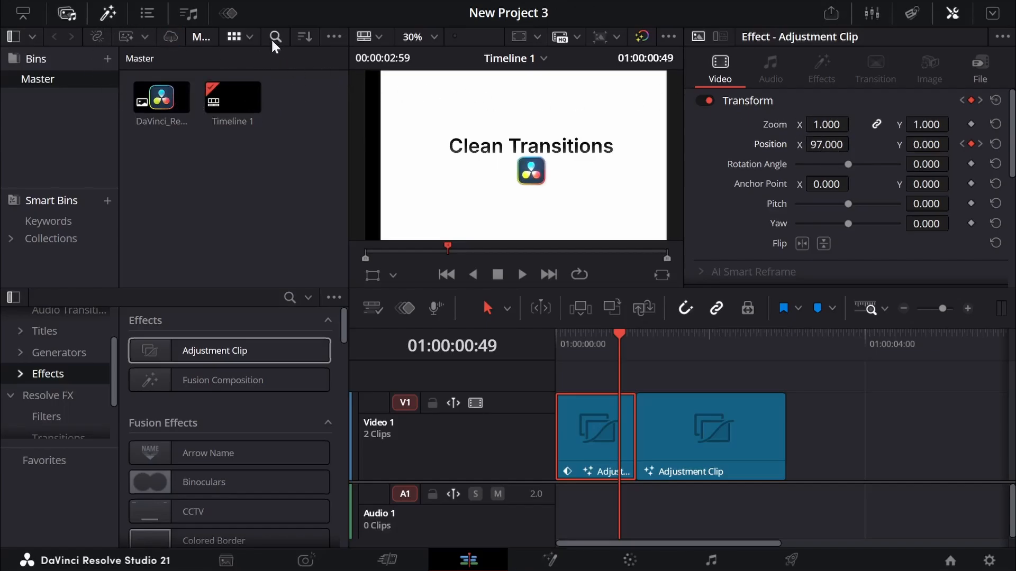
Open the Keyframe Editor in its own window and apply Ease In and Out to all Position keyframes.
{"action": "left_click", "coordinate": [231, 14]}
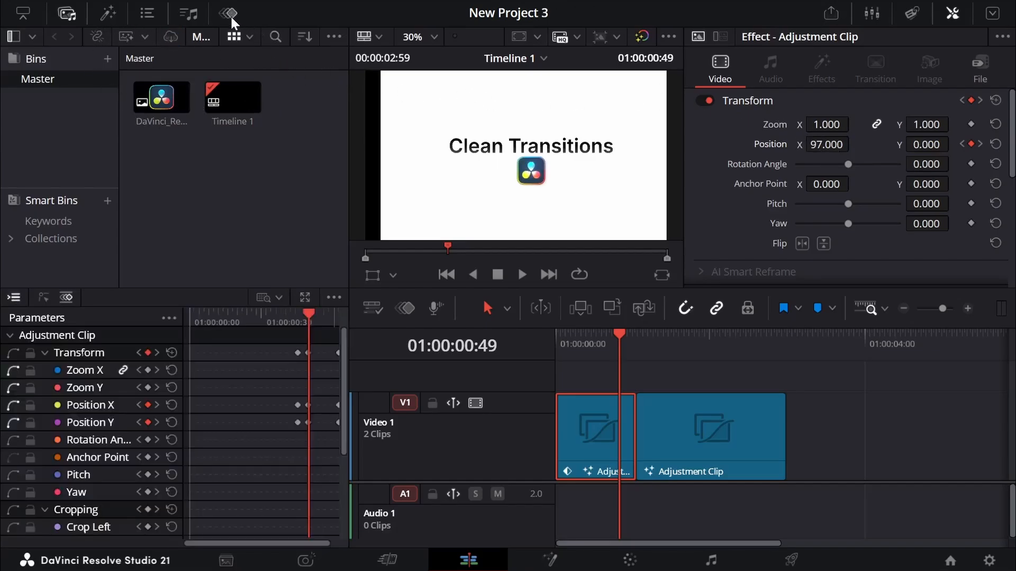
{"action": "left_click", "coordinate": [305, 297]}
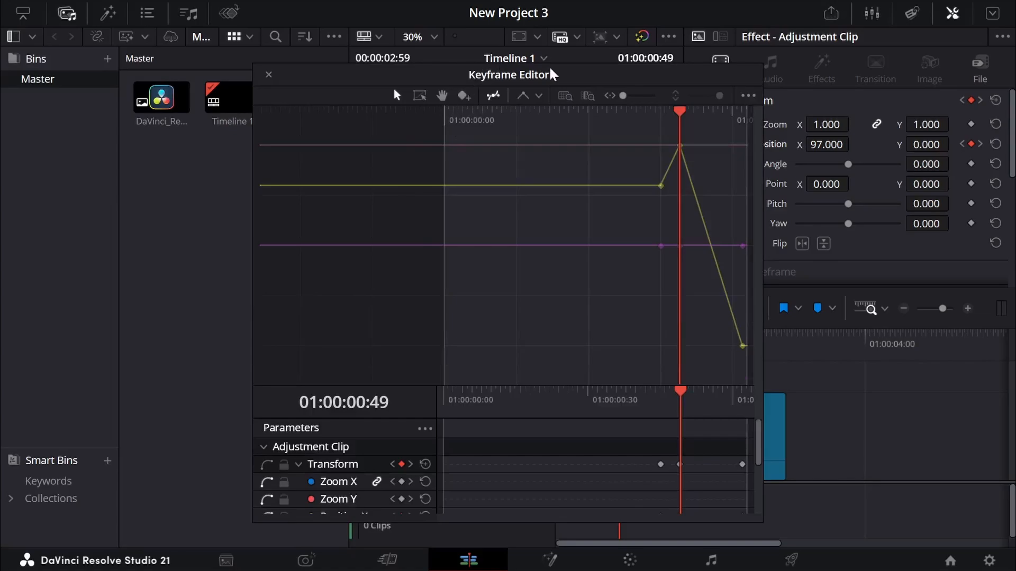
{"action": "left_click_drag", "start_coordinate": [552, 75], "coordinate": [581, 50]}
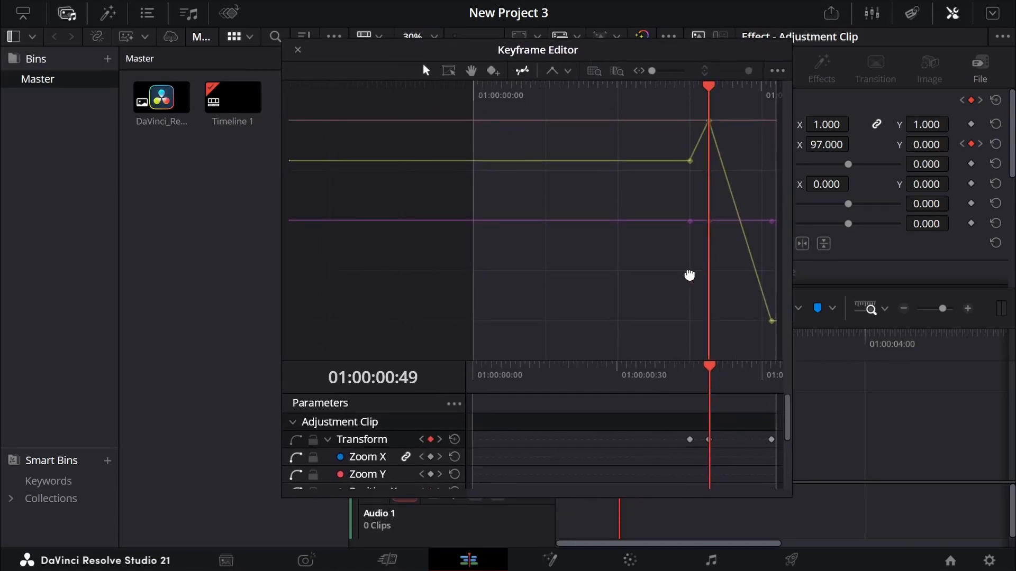
{"action": "left_click_drag", "start_coordinate": [770, 345], "coordinate": [685, 114]}
{"action": "left_click_drag", "start_coordinate": [771, 356], "coordinate": [662, 104]}
{"action": "left_click", "coordinate": [568, 71]}
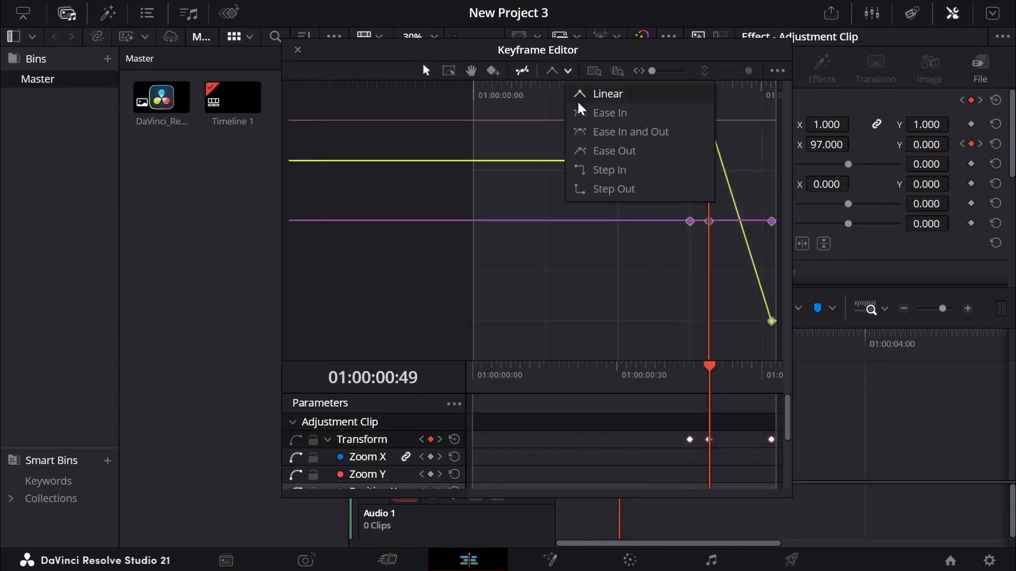
{"action": "left_click", "coordinate": [612, 132]}
Lengthen the Position X curve's outgoing handle at the first keyframe and both handles at the middle keyframe.
{"action": "left_click_drag", "start_coordinate": [580, 161], "coordinate": [617, 160]}
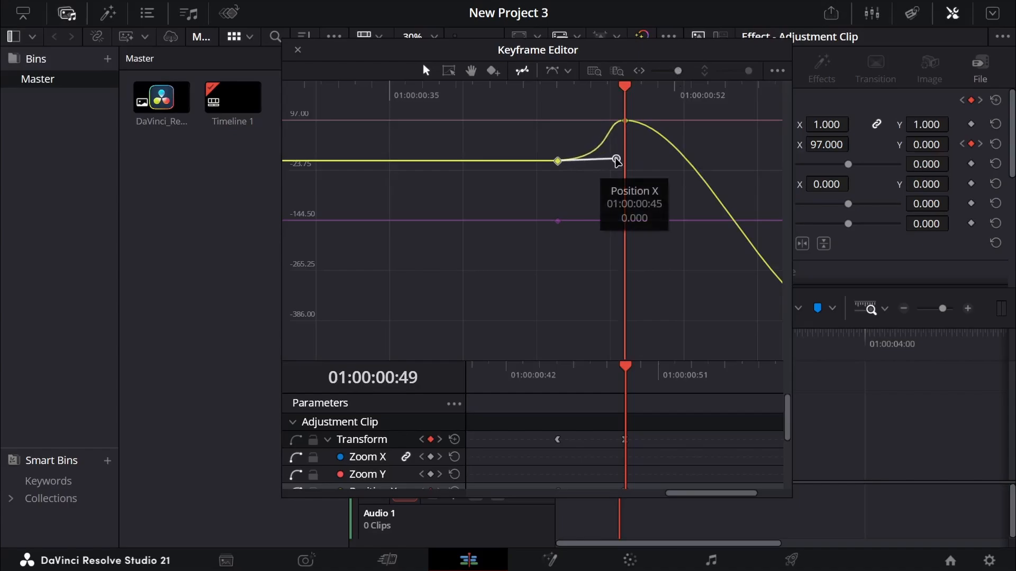
{"action": "left_click", "coordinate": [625, 121]}
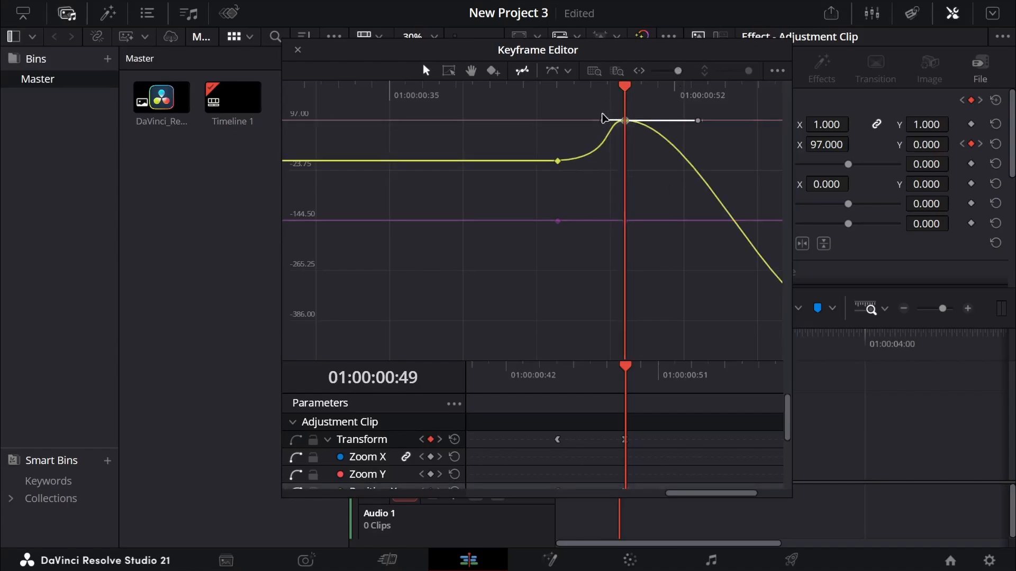
{"action": "left_click_drag", "start_coordinate": [603, 117], "coordinate": [585, 120]}
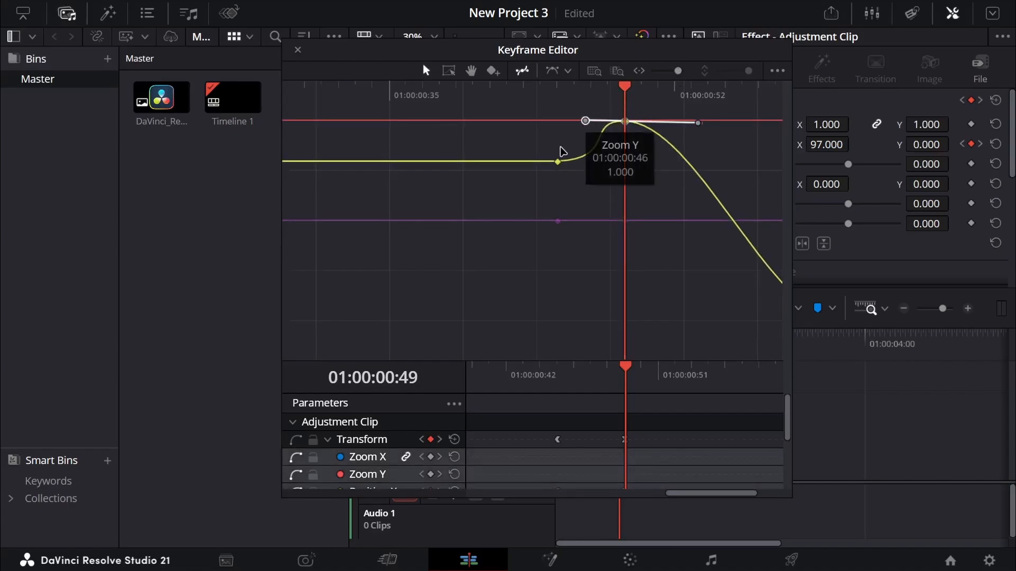
{"action": "scroll", "coordinate": [670, 201], "scroll_direction": "right", "scroll_amount": 4}
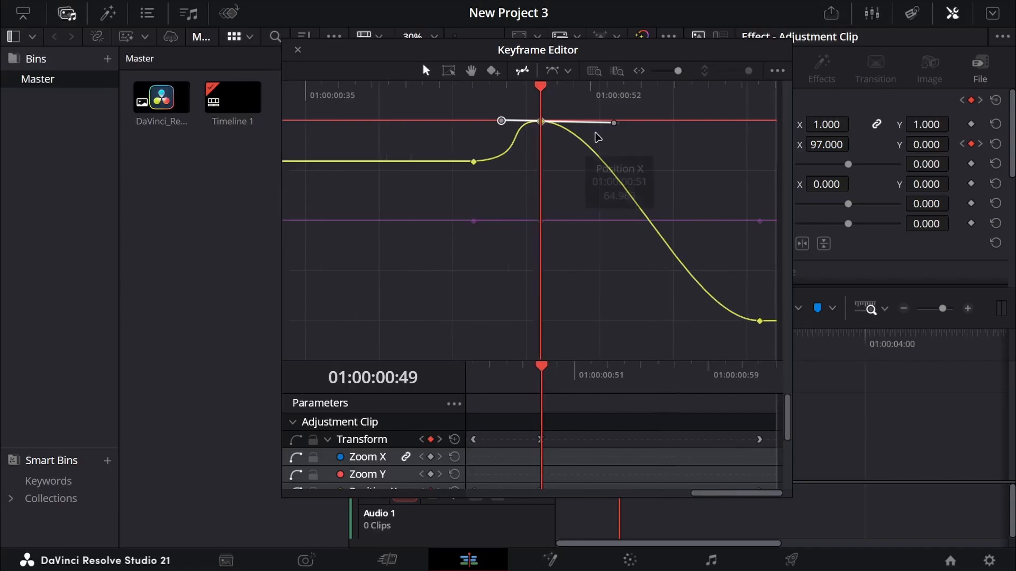
{"action": "left_click_drag", "start_coordinate": [612, 122], "coordinate": [762, 123]}
Pull the last Position X keyframe's handle straight up to the curve's peak level, so the movement accelerates steeply at the end.
{"action": "left_click_drag", "start_coordinate": [767, 347], "coordinate": [755, 313]}
{"action": "left_click_drag", "start_coordinate": [688, 321], "coordinate": [772, 243]}
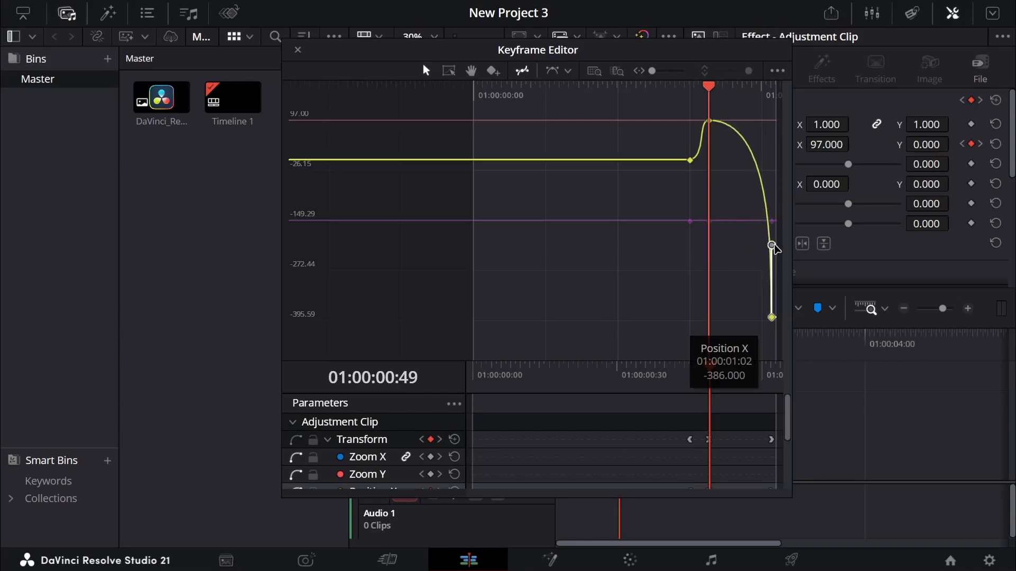
{"action": "left_click_drag", "start_coordinate": [787, 111], "coordinate": [894, 111]}
{"action": "left_click_drag", "start_coordinate": [281, 190], "coordinate": [71, 175]}
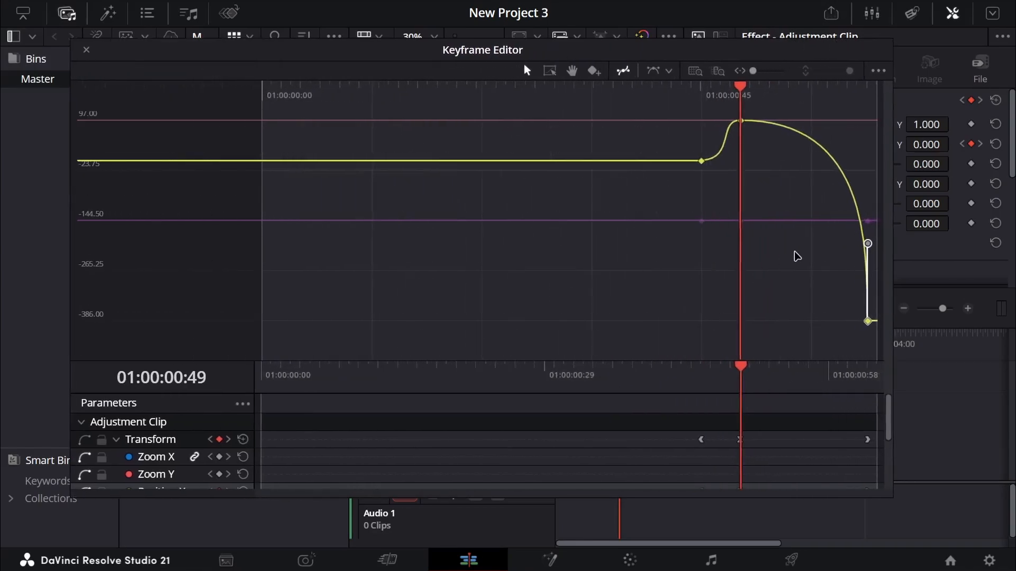
{"action": "left_click_drag", "start_coordinate": [867, 242], "coordinate": [877, 119]}
Play back the transition between the two adjustment clips to check the eased movement.
{"action": "key", "text": "space"}
{"action": "key", "text": "space"}
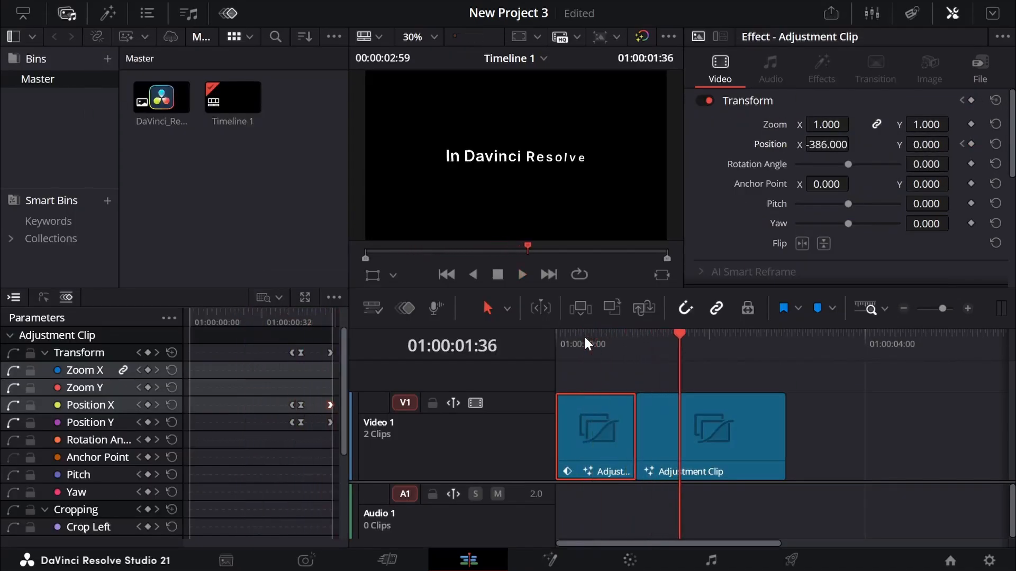
{"action": "left_click", "coordinate": [584, 339]}
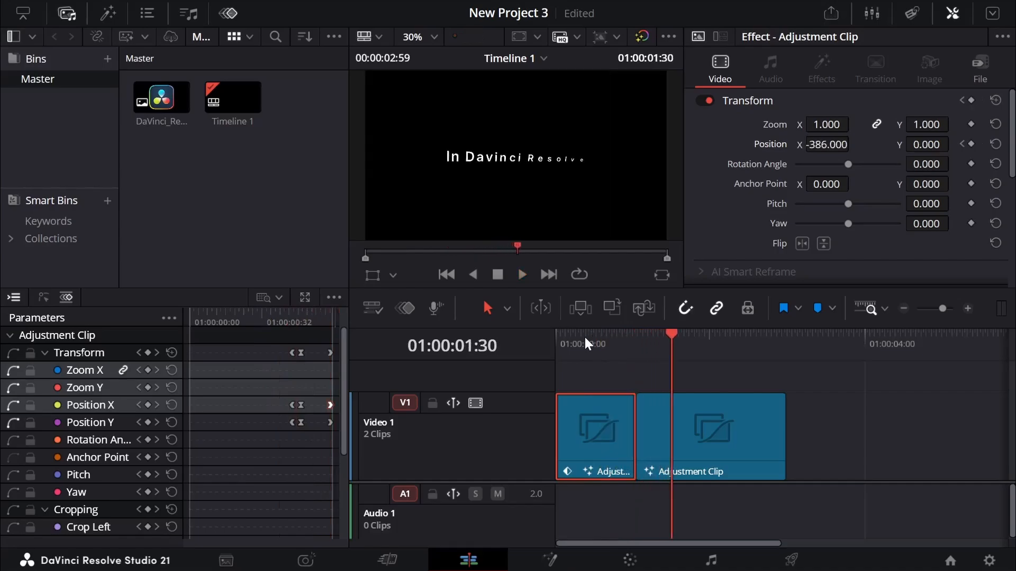
{"action": "left_click", "coordinate": [594, 344]}
Shift the first Position keyframe earlier and the middle one slightly towards the clip's end, and play back the new timing.
{"action": "left_click", "coordinate": [292, 422]}
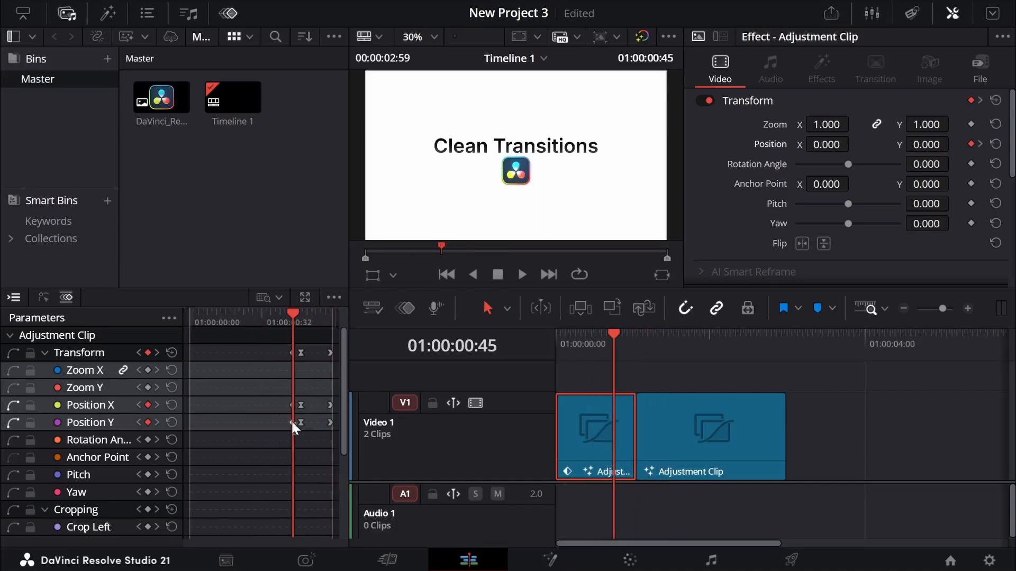
{"action": "left_click_drag", "start_coordinate": [289, 405], "coordinate": [281, 402]}
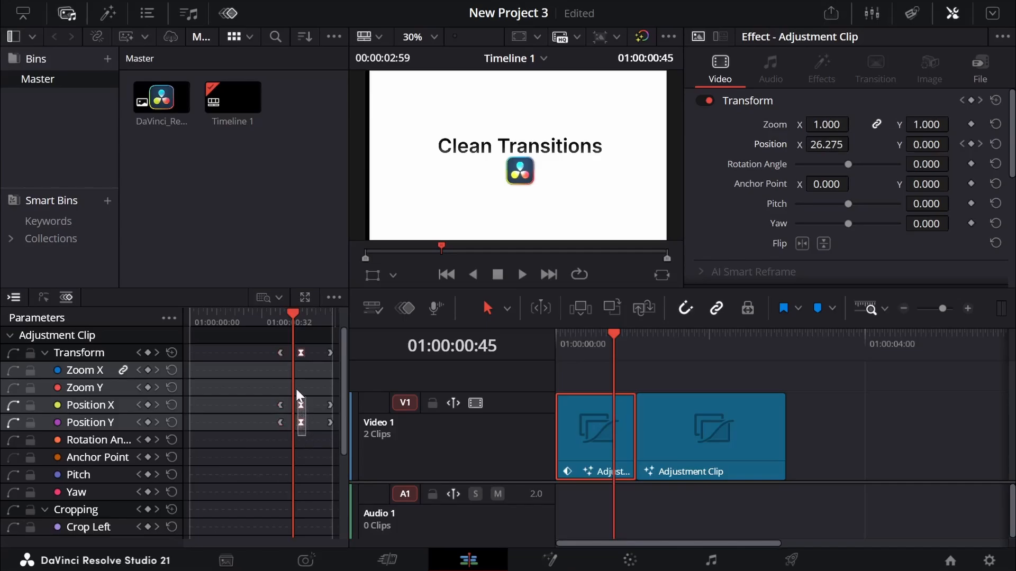
{"action": "left_click", "coordinate": [298, 350]}
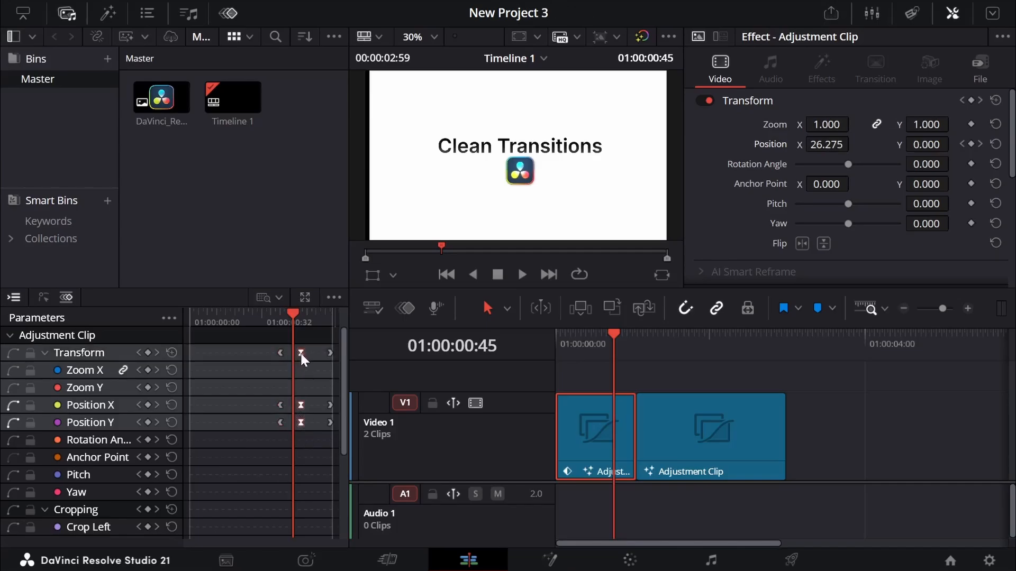
{"action": "left_click_drag", "start_coordinate": [300, 353], "coordinate": [304, 353]}
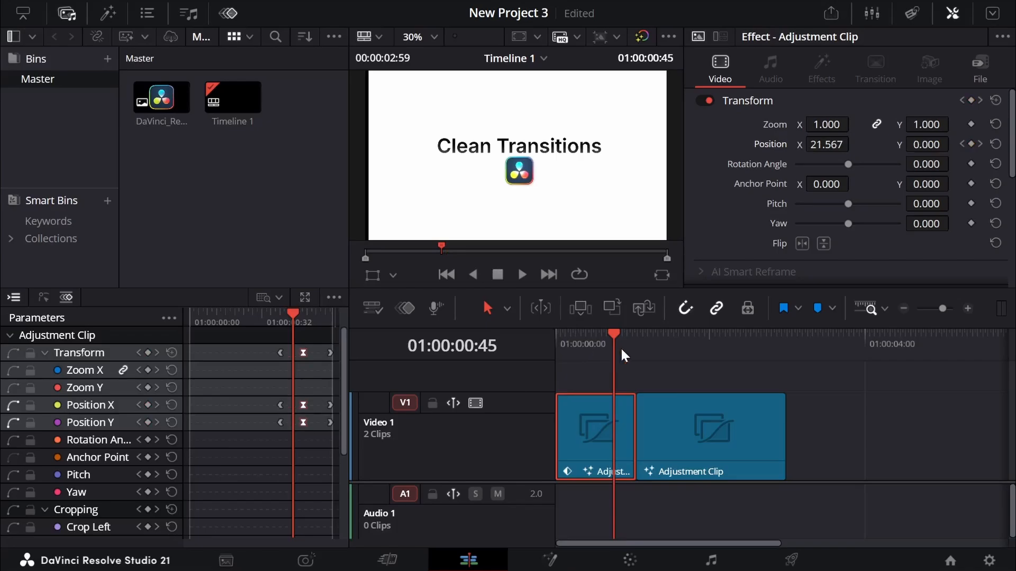
{"action": "left_click", "coordinate": [586, 345]}
{"action": "key", "text": "space"}
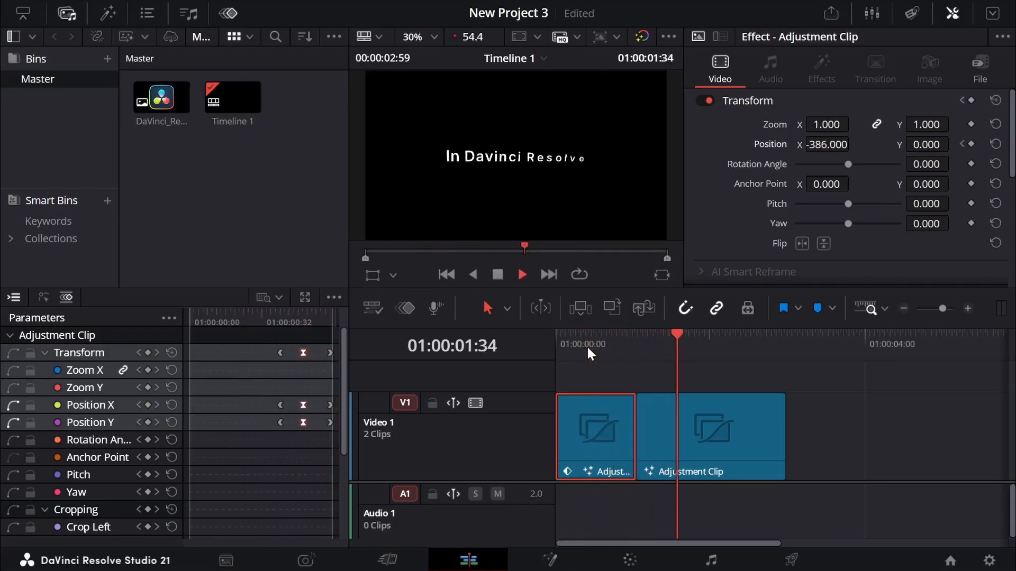
Shift the first two Position keyframes earlier together, and play the transition from the timeline's start.
{"action": "left_click_drag", "start_coordinate": [318, 443], "coordinate": [307, 418]}
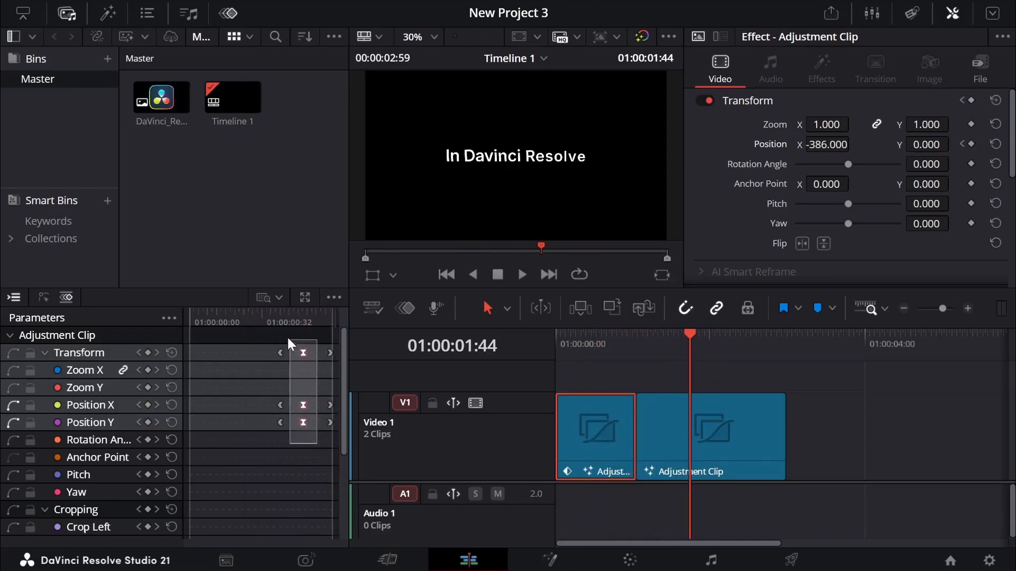
{"action": "left_click_drag", "start_coordinate": [288, 341], "coordinate": [296, 349]}
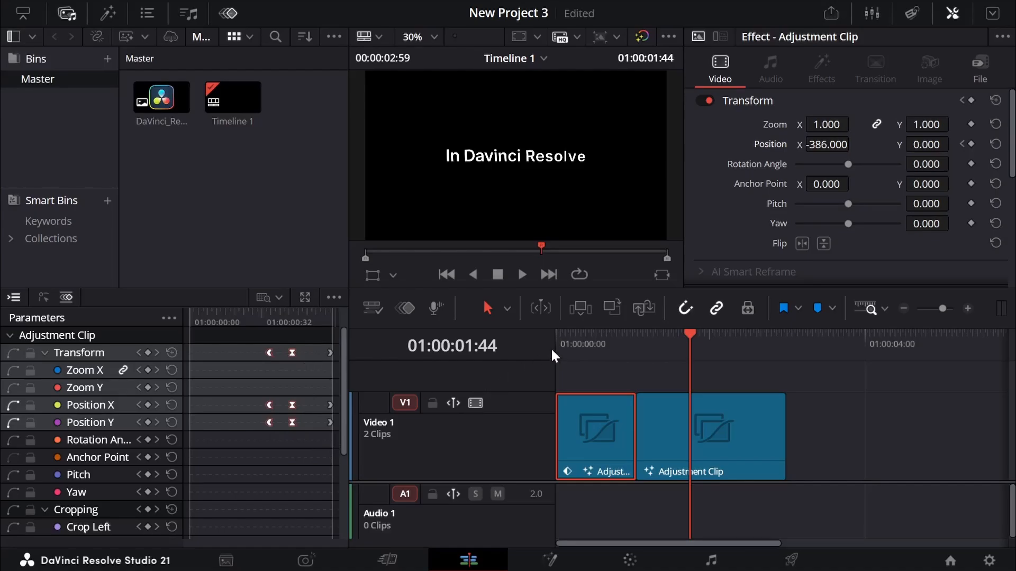
{"action": "left_click", "coordinate": [551, 332]}
{"action": "key", "text": "space"}
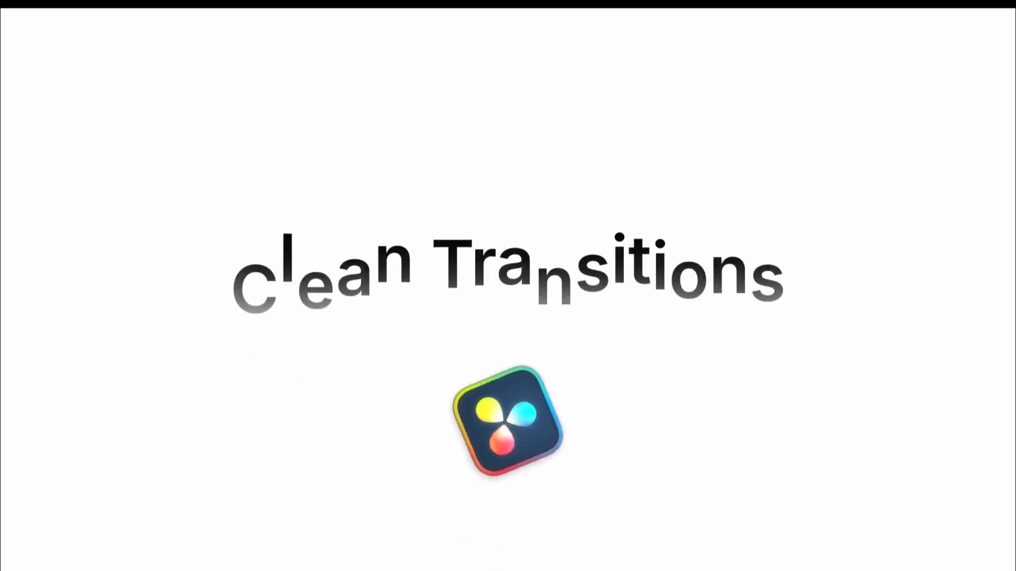
Leave the full-screen playback and move the first adjustment clip up to track Video 2.
{"action": "mouse_move", "coordinate": [566, 347]}
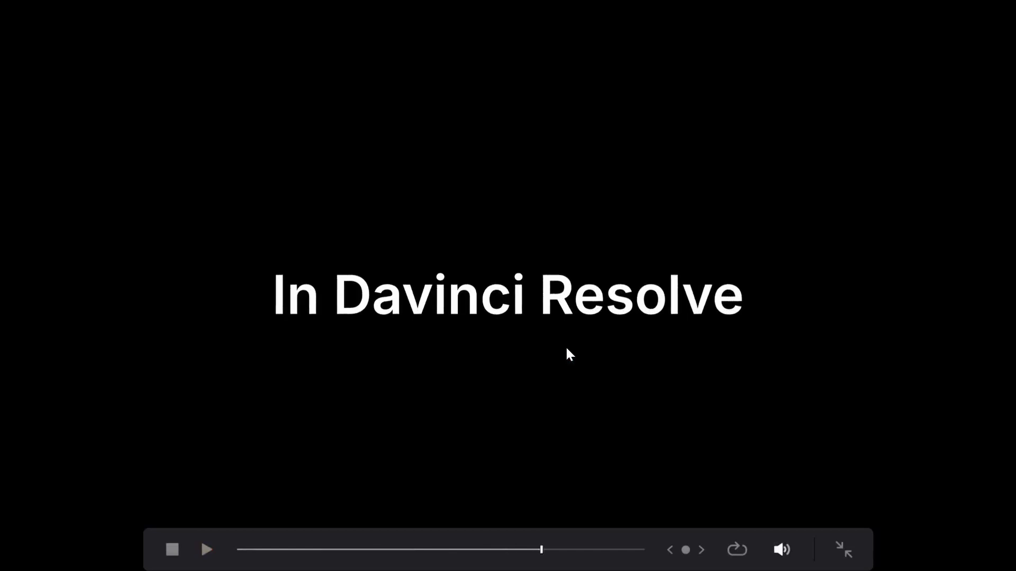
{"action": "key", "text": "Escape"}
{"action": "left_click", "coordinate": [606, 345]}
{"action": "left_click_drag", "start_coordinate": [613, 428], "coordinate": [605, 377]}
{"action": "left_click", "coordinate": [601, 428]}
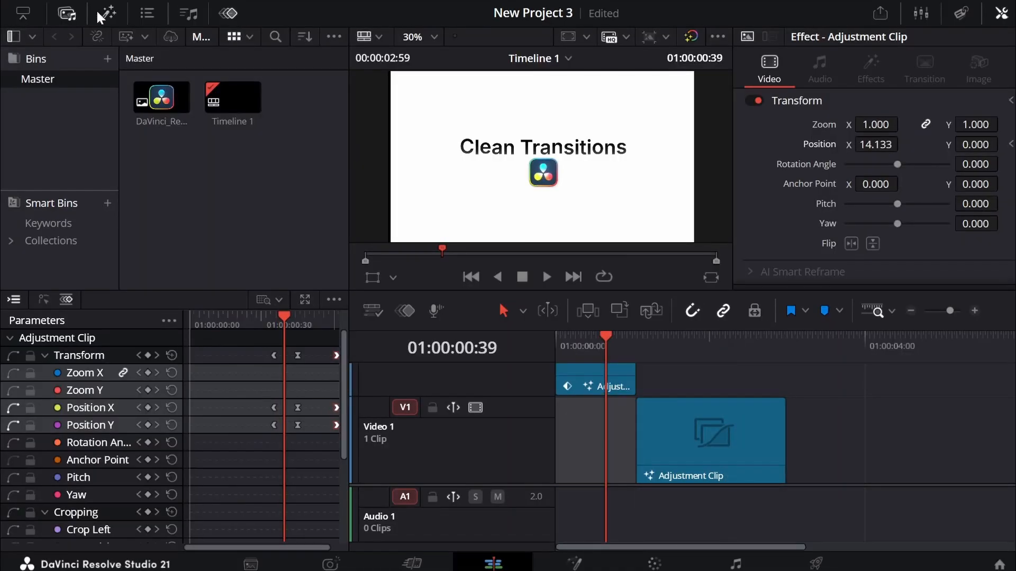
Add a Solid Color generator to track Video 1, just after the second adjustment clip.
{"action": "left_click", "coordinate": [98, 16]}
{"action": "left_click", "coordinate": [50, 359]}
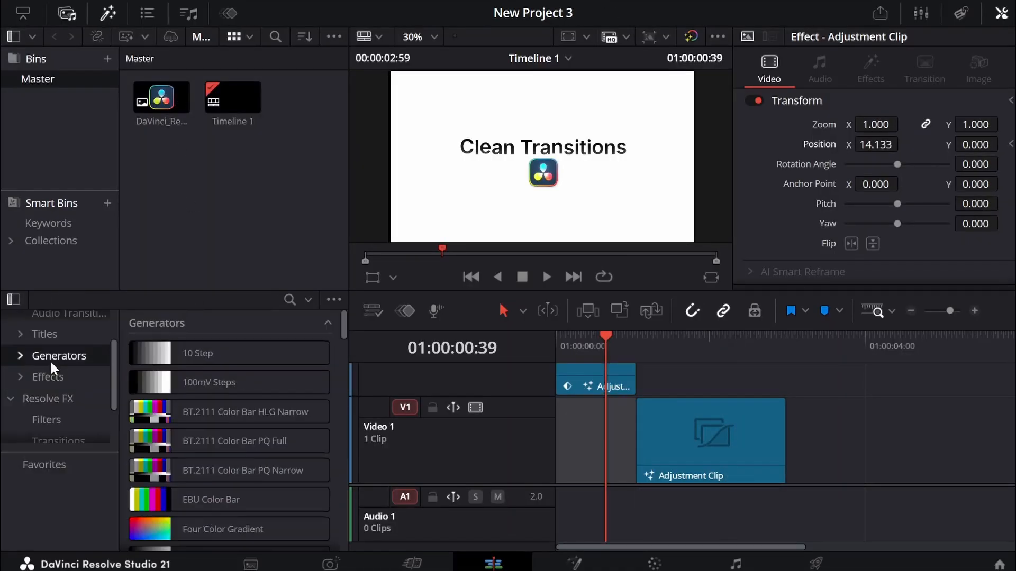
{"action": "scroll", "coordinate": [231, 431], "scroll_direction": "down", "scroll_amount": 4}
{"action": "left_click_drag", "start_coordinate": [201, 474], "coordinate": [797, 434]}
Cut the Solid Color clip at 01:00:04:04 and delete the part after the cut.
{"action": "left_click_drag", "start_coordinate": [864, 354], "coordinate": [870, 354]}
{"action": "key", "text": "b"}
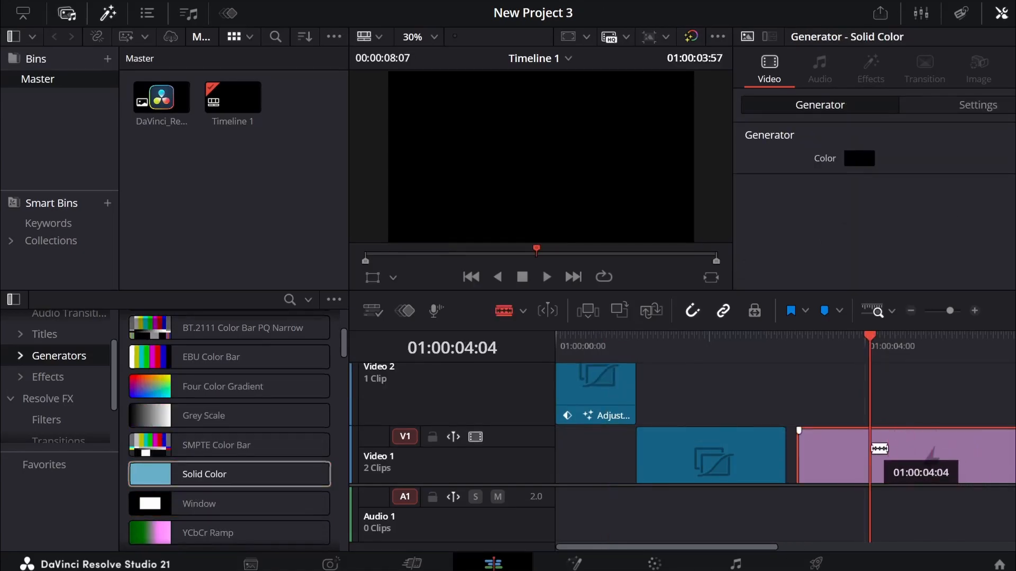
{"action": "left_click", "coordinate": [873, 449]}
{"action": "key", "text": "a"}
{"action": "left_click", "coordinate": [900, 459]}
{"action": "key", "text": "Delete"}
Place the shortened Solid Color clip on Video 1 beneath the first adjustment clip, fitted to that clip's length.
{"action": "left_click", "coordinate": [829, 452]}
{"action": "left_click_drag", "start_coordinate": [833, 458], "coordinate": [588, 455]}
{"action": "left_click", "coordinate": [571, 339]}
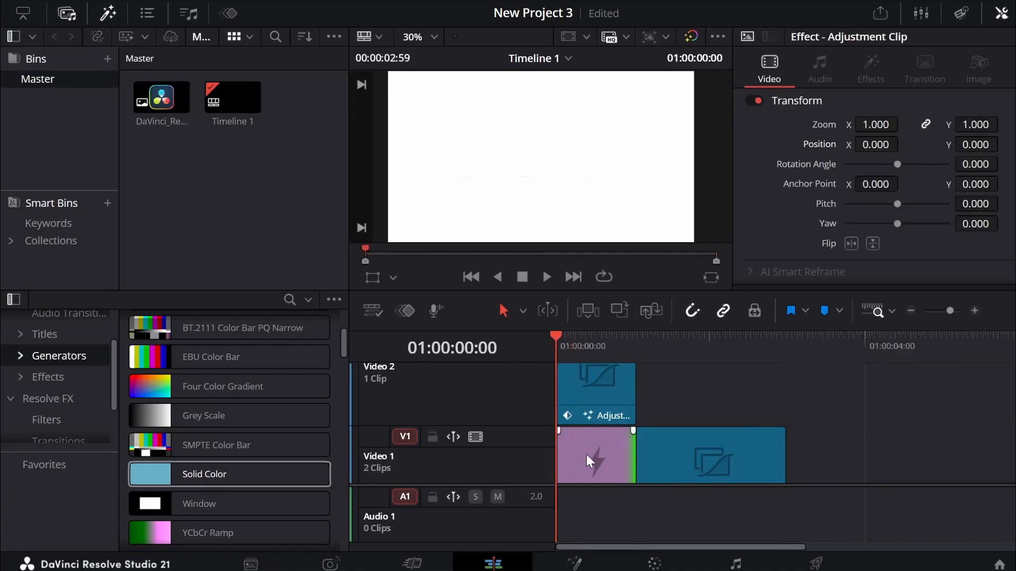
Set the Solid Color clip's generator color to white.
{"action": "left_click", "coordinate": [586, 455]}
{"action": "left_click", "coordinate": [859, 158]}
{"action": "left_click_drag", "start_coordinate": [677, 159], "coordinate": [675, 119]}
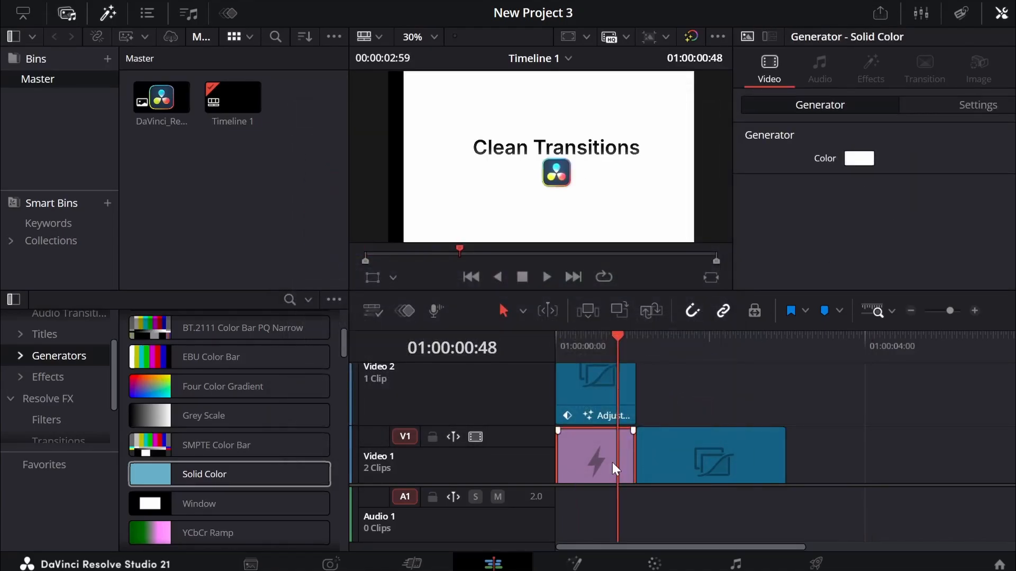
Set the first adjustment clip's Composite Mode to Foreground.
{"action": "left_click", "coordinate": [595, 413]}
{"action": "scroll", "coordinate": [859, 172], "scroll_direction": "down", "scroll_amount": 5}
{"action": "left_click", "coordinate": [825, 228]}
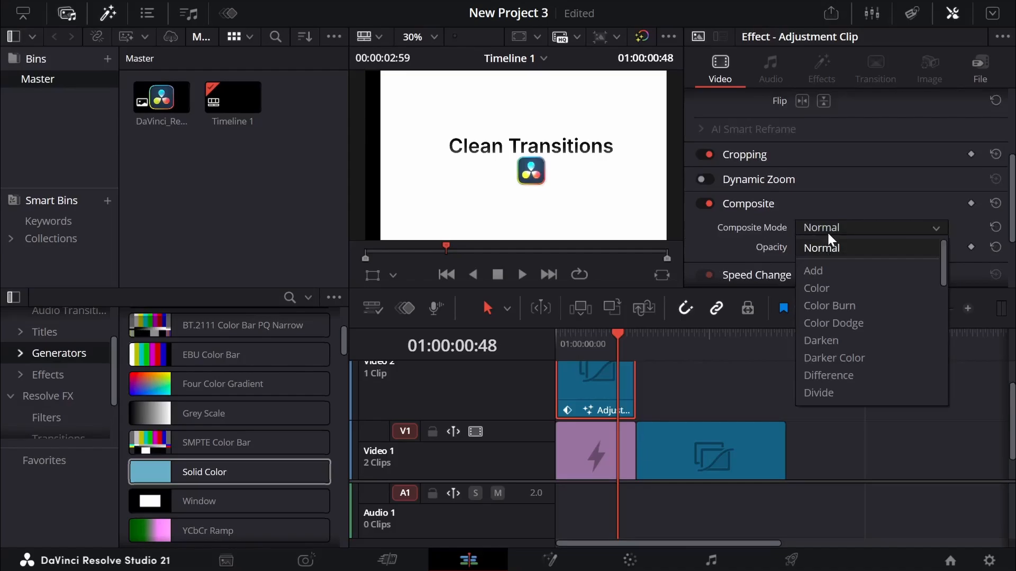
{"action": "scroll", "coordinate": [842, 381], "scroll_direction": "down", "scroll_amount": 6}
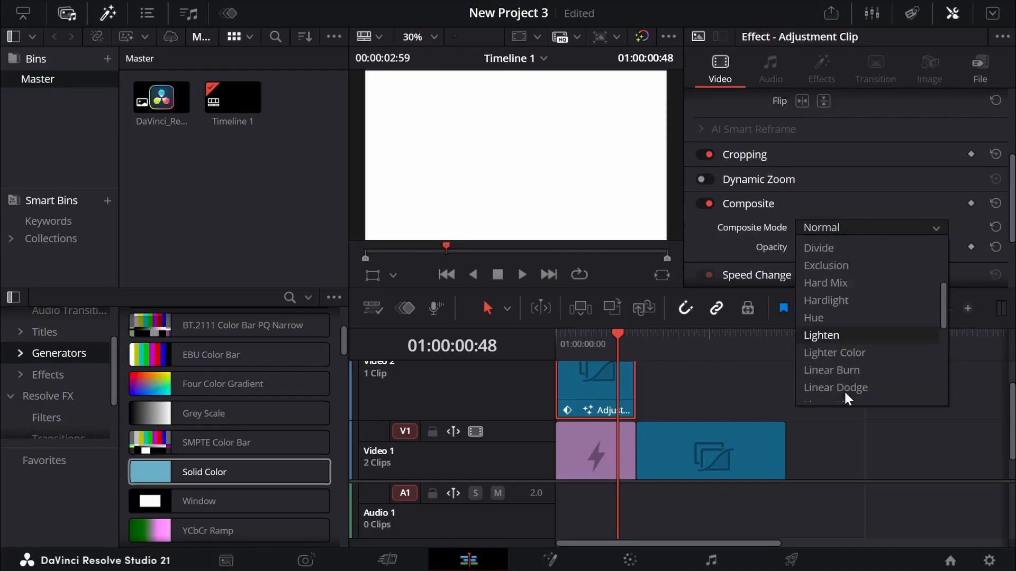
{"action": "left_click", "coordinate": [841, 373]}
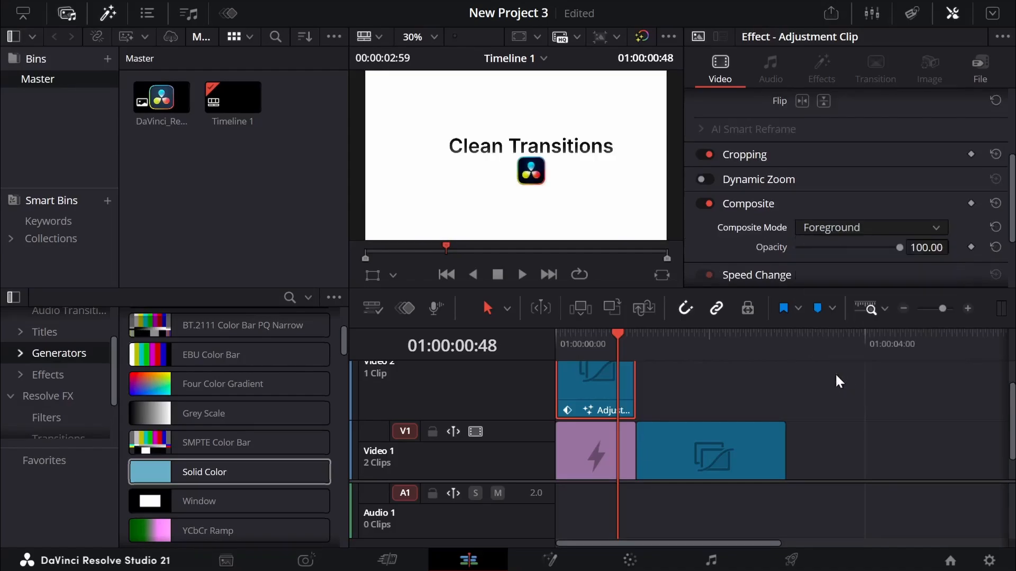
Play the transition full screen from near the start to check the white background, and return to the editing view.
{"action": "key", "text": "space"}
{"action": "left_click", "coordinate": [580, 340]}
{"action": "key", "text": "ctrl+f"}
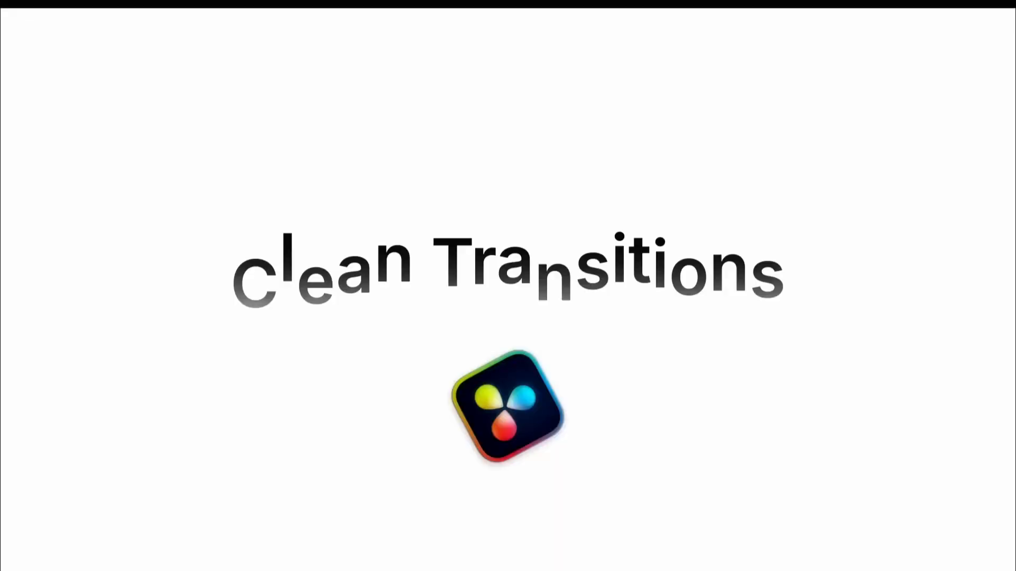
{"action": "key", "text": "space"}
{"action": "key", "text": "space"}
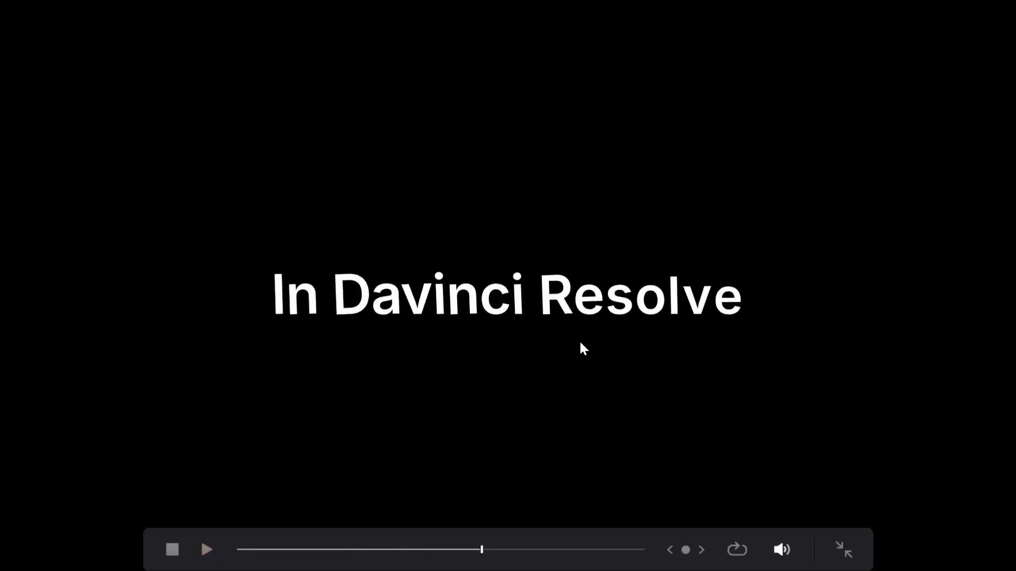
{"action": "key", "text": "ctrl+f"}
Move the second adjustment clip up to Video 2 and paste a copy of the white Solid Color clip beneath it.
{"action": "left_click_drag", "start_coordinate": [698, 452], "coordinate": [694, 415]}
{"action": "left_click", "coordinate": [811, 426]}
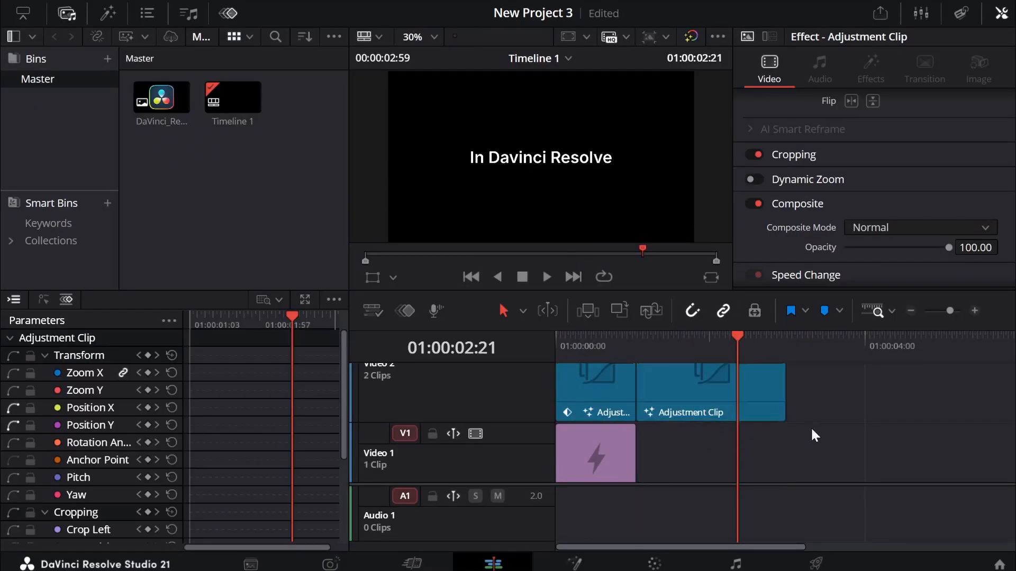
{"action": "left_click", "coordinate": [599, 454]}
{"action": "left_click_drag", "start_coordinate": [650, 339], "coordinate": [637, 348]}
{"action": "key", "text": "ctrl+v"}
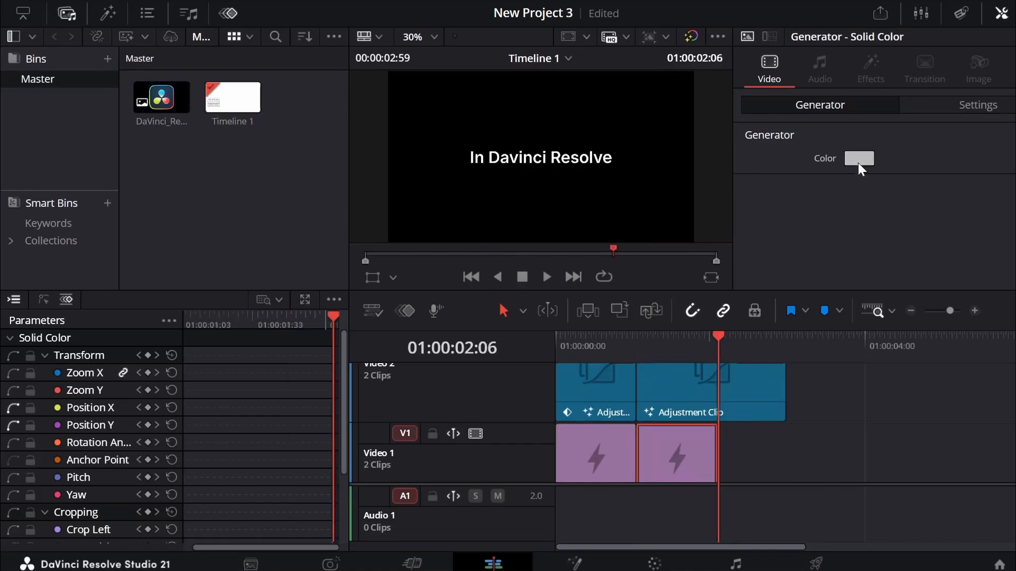
Set the pasted Solid Color clip's color to black and extend it to the second adjustment clip's end.
{"action": "left_click", "coordinate": [858, 158]}
{"action": "left_click_drag", "start_coordinate": [674, 249], "coordinate": [660, 329]}
{"action": "left_click", "coordinate": [676, 415]}
{"action": "left_click_drag", "start_coordinate": [712, 447], "coordinate": [784, 447]}
Set the second adjustment clip's Composite Mode to Foreground.
{"action": "left_click", "coordinate": [773, 382]}
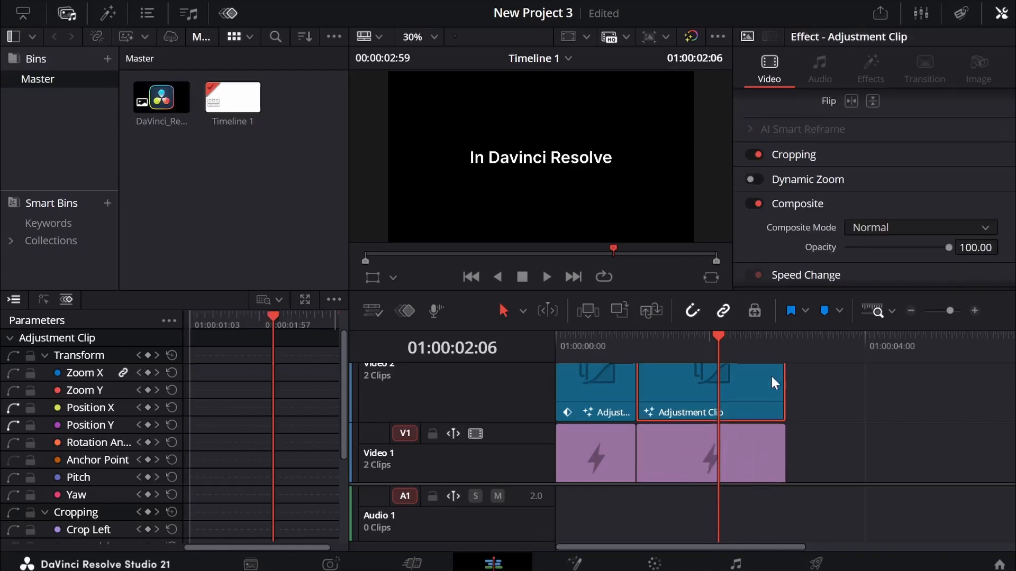
{"action": "left_click", "coordinate": [864, 229]}
{"action": "scroll", "coordinate": [903, 344], "scroll_direction": "down", "scroll_amount": 2}
{"action": "left_click", "coordinate": [898, 339]}
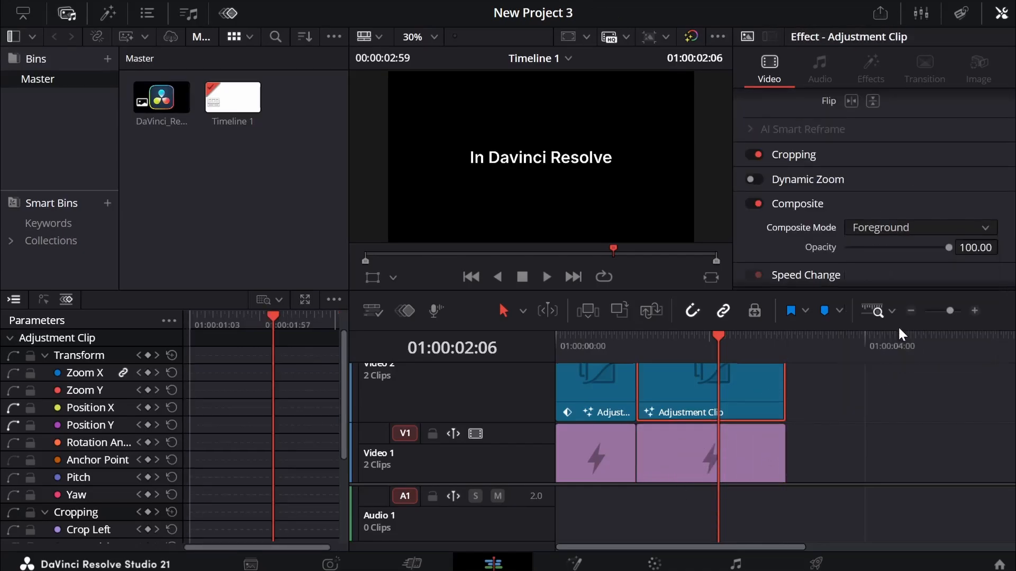
Keyframe the second adjustment clip's Position at its start with a negative X offset and at 01:00:01:45 with X 0.
{"action": "left_click_drag", "start_coordinate": [614, 348], "coordinate": [691, 341]}
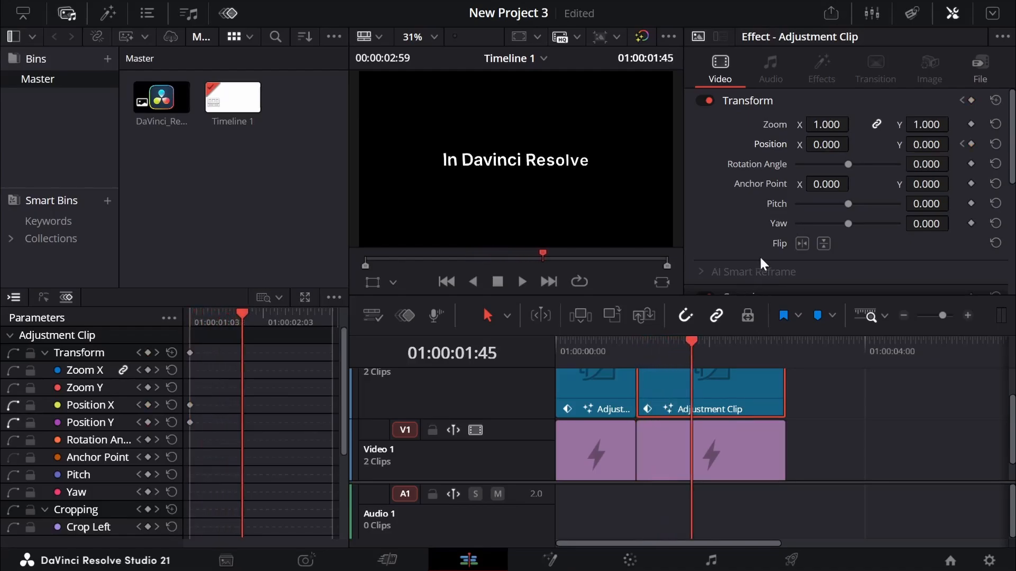
{"action": "left_click", "coordinate": [971, 144]}
{"action": "left_click", "coordinate": [962, 143]}
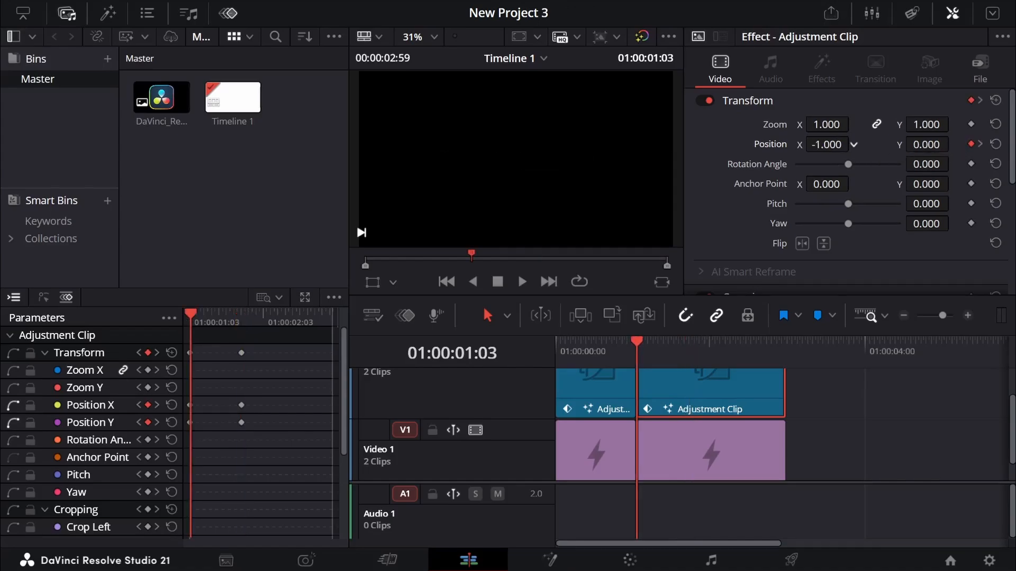
Play back the second adjustment clip's opening several times to check how the text slides in.
{"action": "key", "text": "space"}
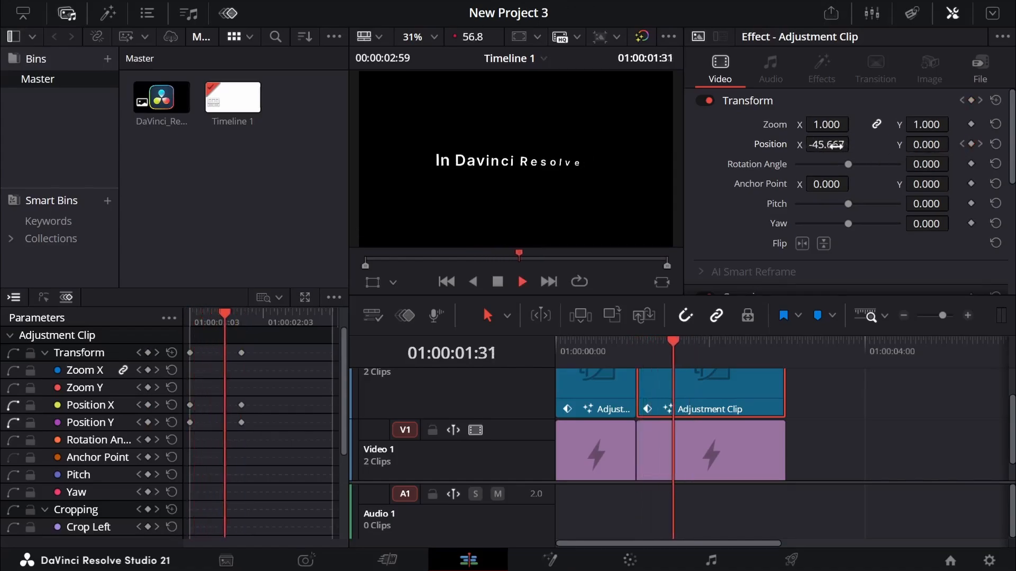
{"action": "key", "text": "space"}
{"action": "key", "text": "space"}
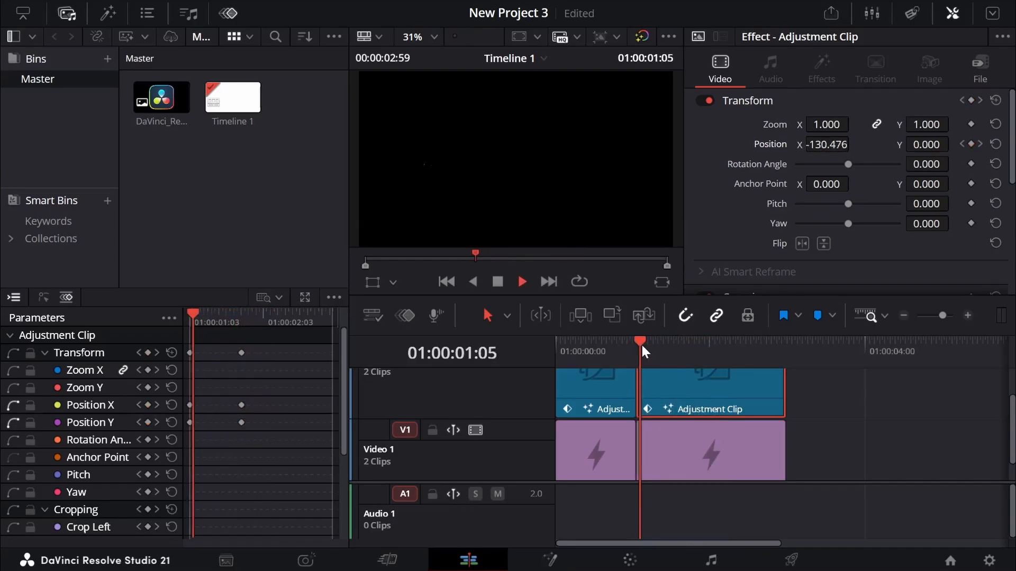
{"action": "key", "text": "space"}
{"action": "key", "text": "space"}
{"action": "key", "text": "space"}
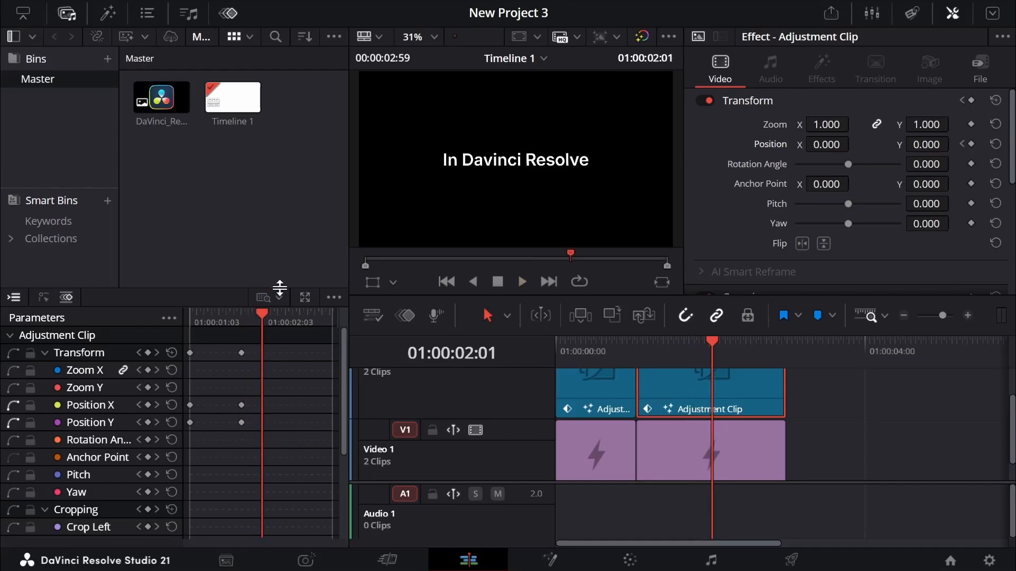
Ease both Position X keyframes in the Keyframe Editor, pulling their handles to the curve's peak level above the first keyframe.
{"action": "left_click", "coordinate": [304, 298]}
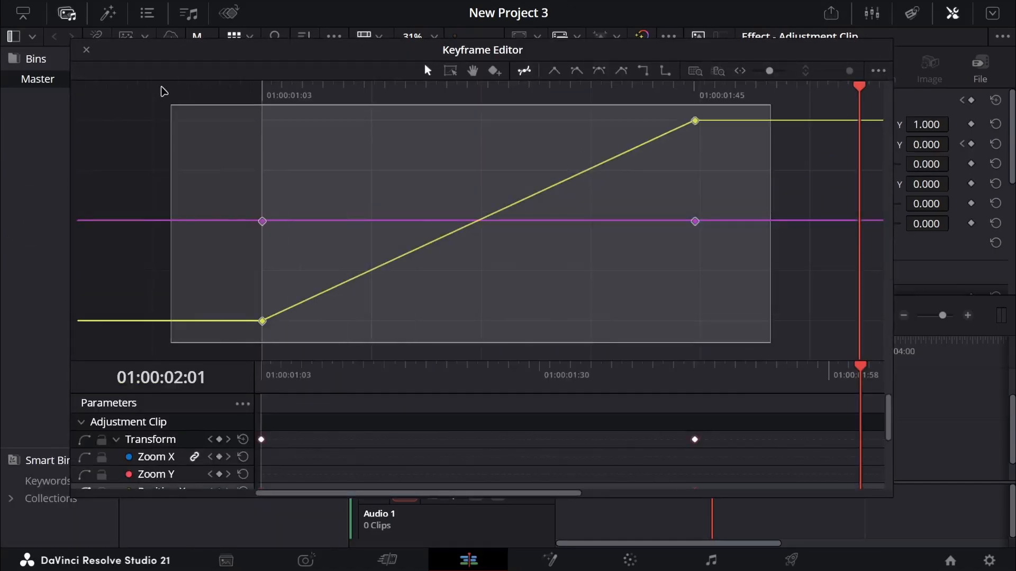
{"action": "left_click", "coordinate": [599, 70]}
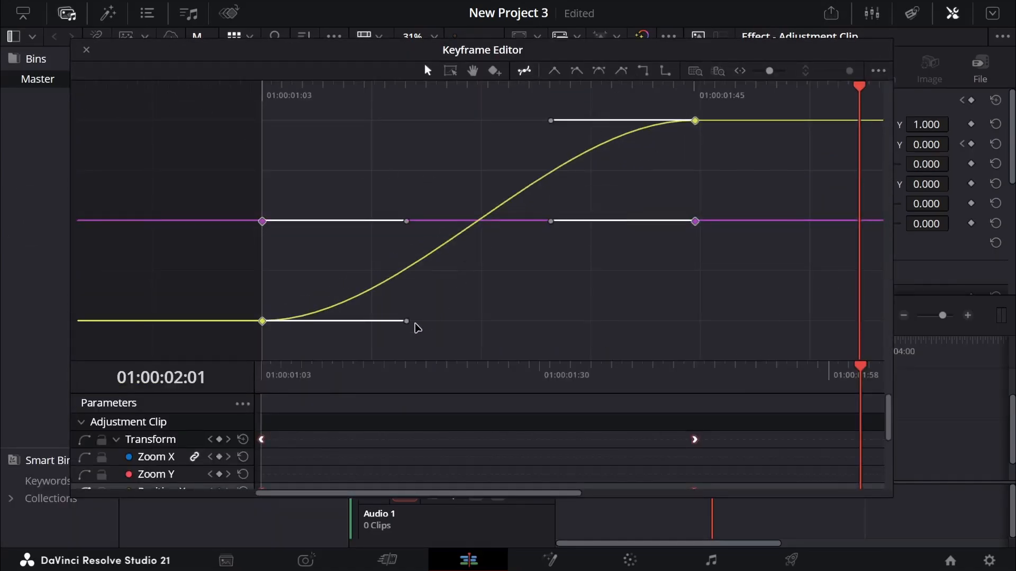
{"action": "left_click_drag", "start_coordinate": [407, 323], "coordinate": [259, 126]}
{"action": "left_click_drag", "start_coordinate": [715, 180], "coordinate": [263, 122]}
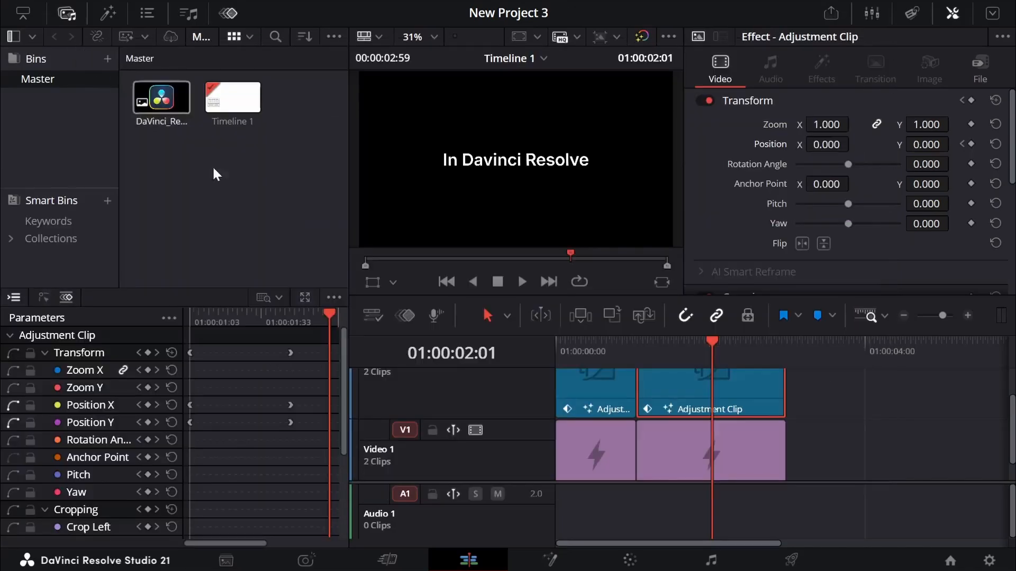
{"action": "left_click", "coordinate": [214, 173]}
Offset the second clip's starting Position X keyframe to about -572, and play the transition from the timeline's start.
{"action": "left_click", "coordinate": [618, 351]}
{"action": "key", "text": "space"}
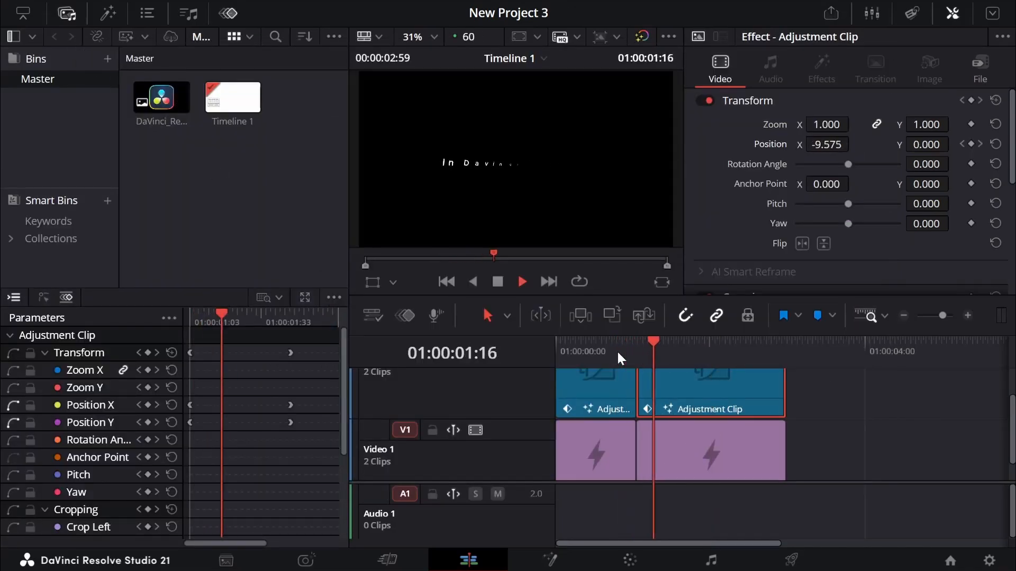
{"action": "left_click", "coordinate": [569, 354]}
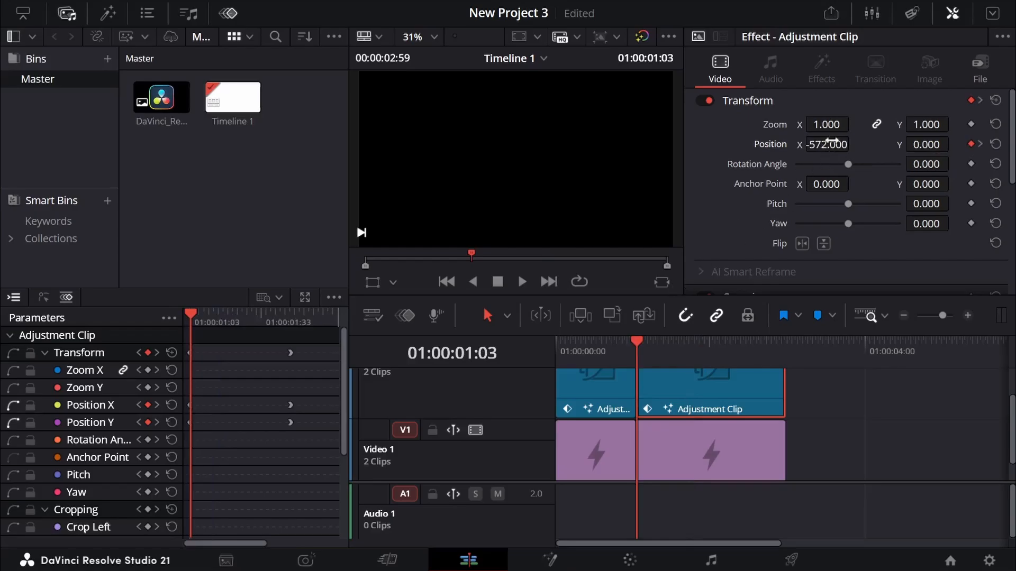
{"action": "left_click_drag", "start_coordinate": [637, 344], "coordinate": [559, 350]}
{"action": "key", "text": "space"}
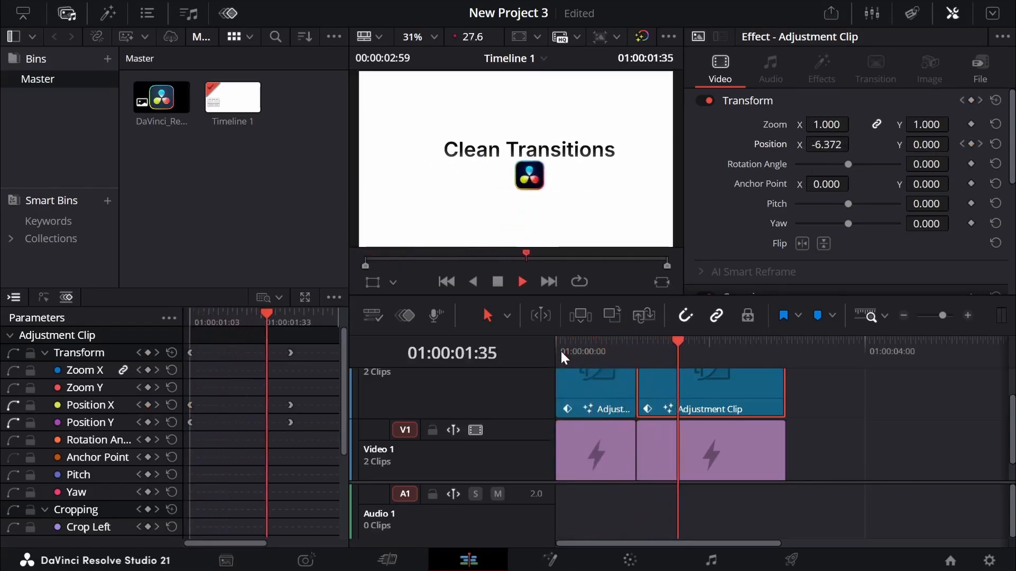
{"action": "key", "text": "space"}
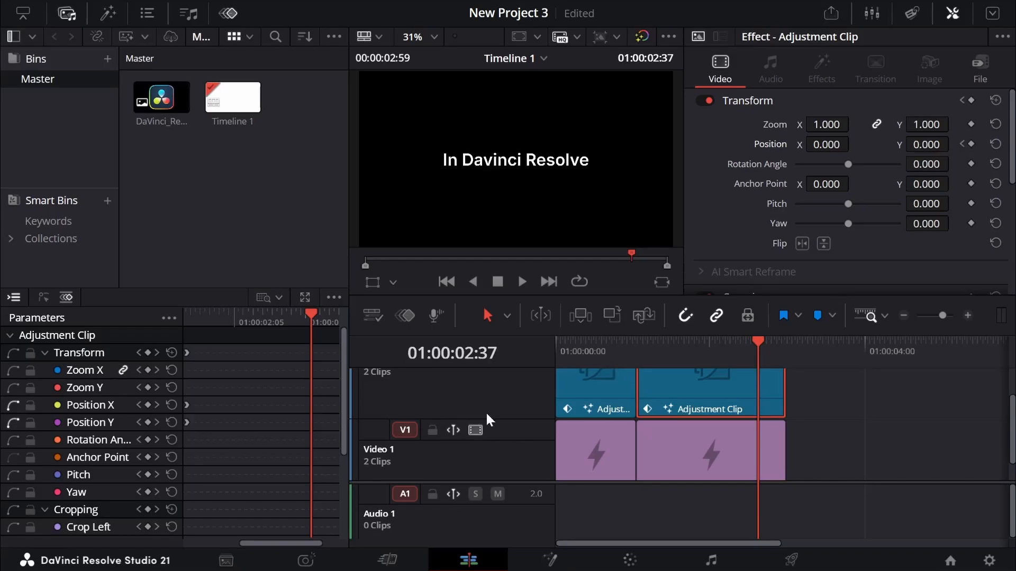
Play the finished transition full screen from the timeline's start.
{"action": "left_click_drag", "start_coordinate": [614, 346], "coordinate": [521, 338]}
{"action": "key", "text": "ctrl+f"}
{"action": "key", "text": "space"}
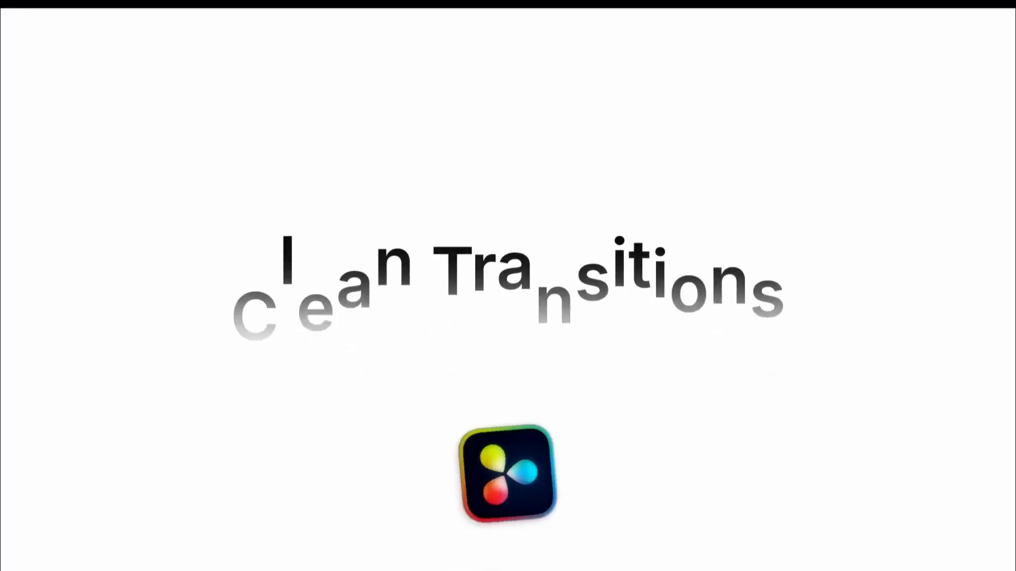